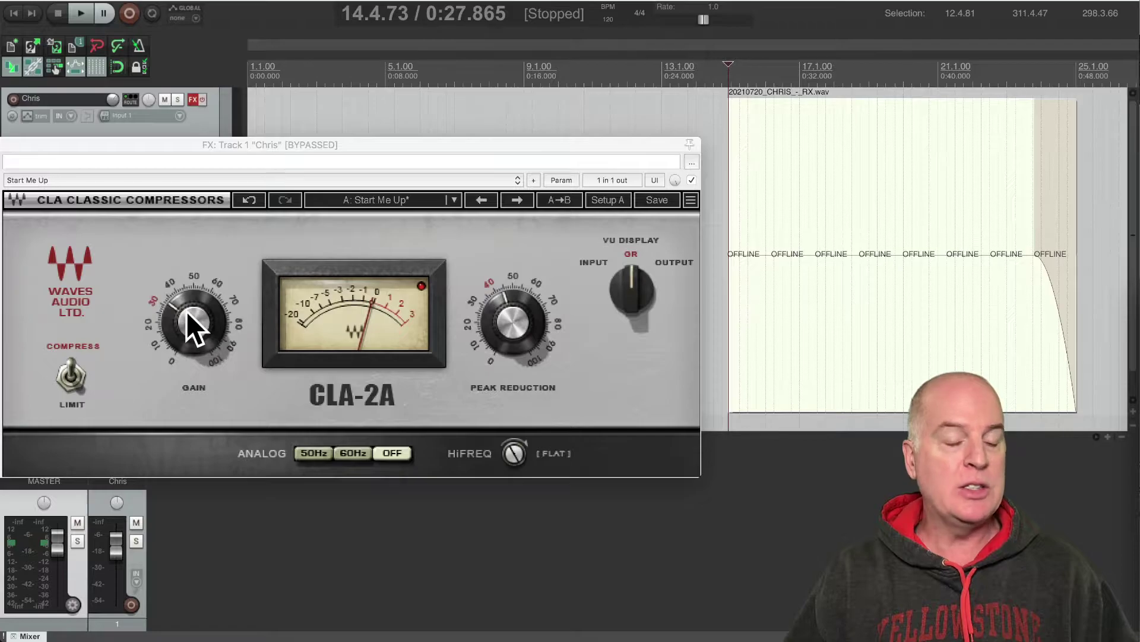
Read the CLA-2A's current GAIN and HiFreq knob values.
mouse_move(186, 311)
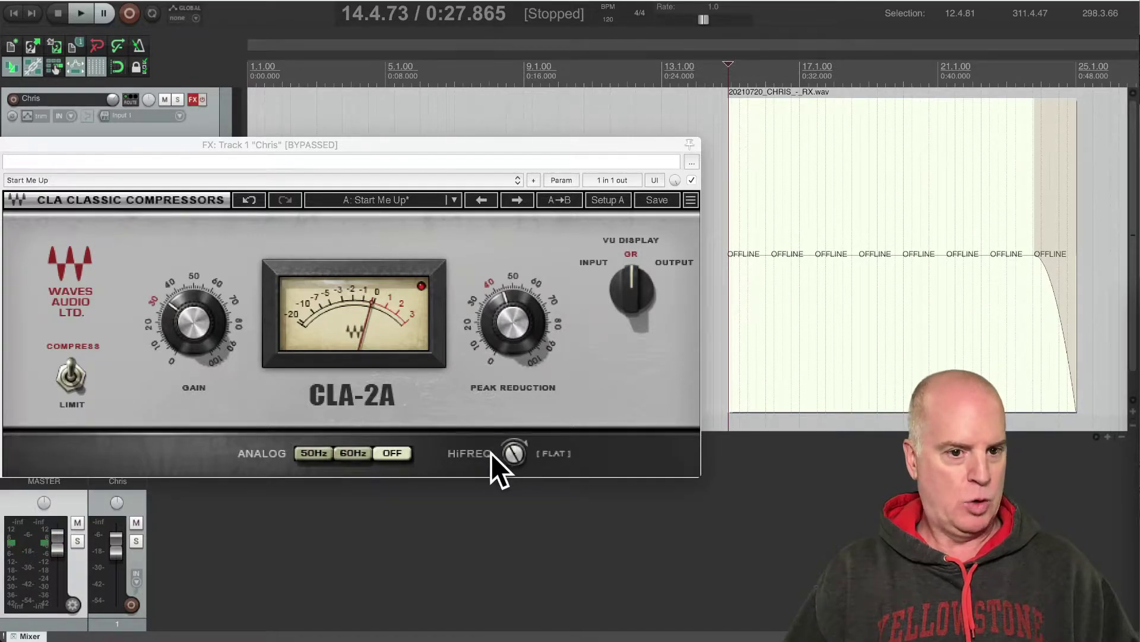
mouse_move(519, 448)
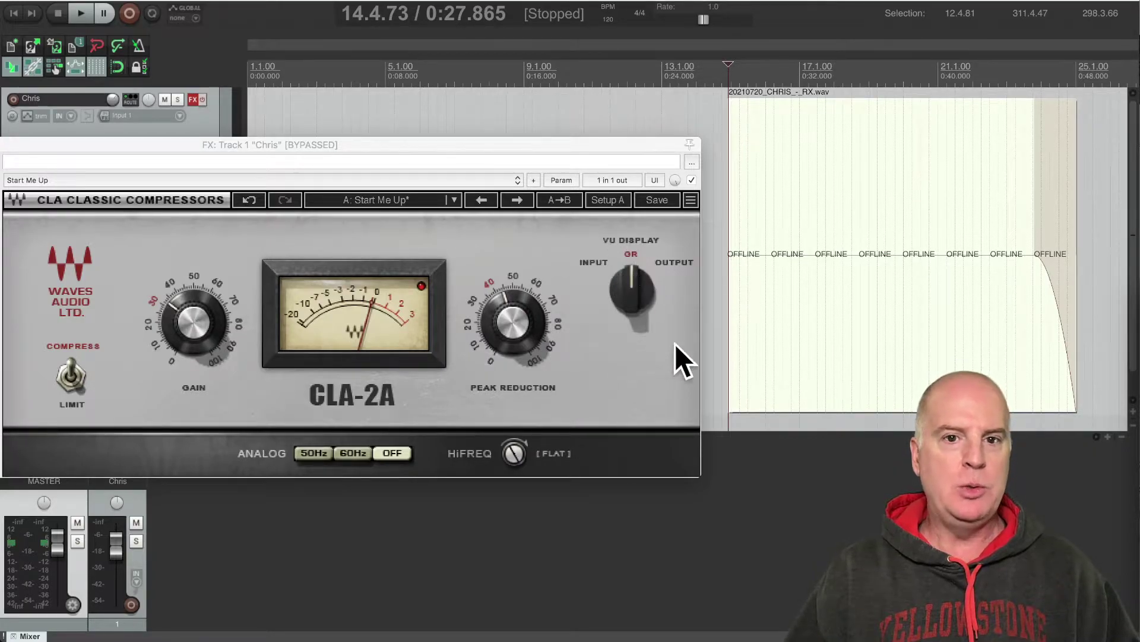
Switch to Brave and open the CLA-2A User Manual at page 6's control overview.
key(super+Tab)
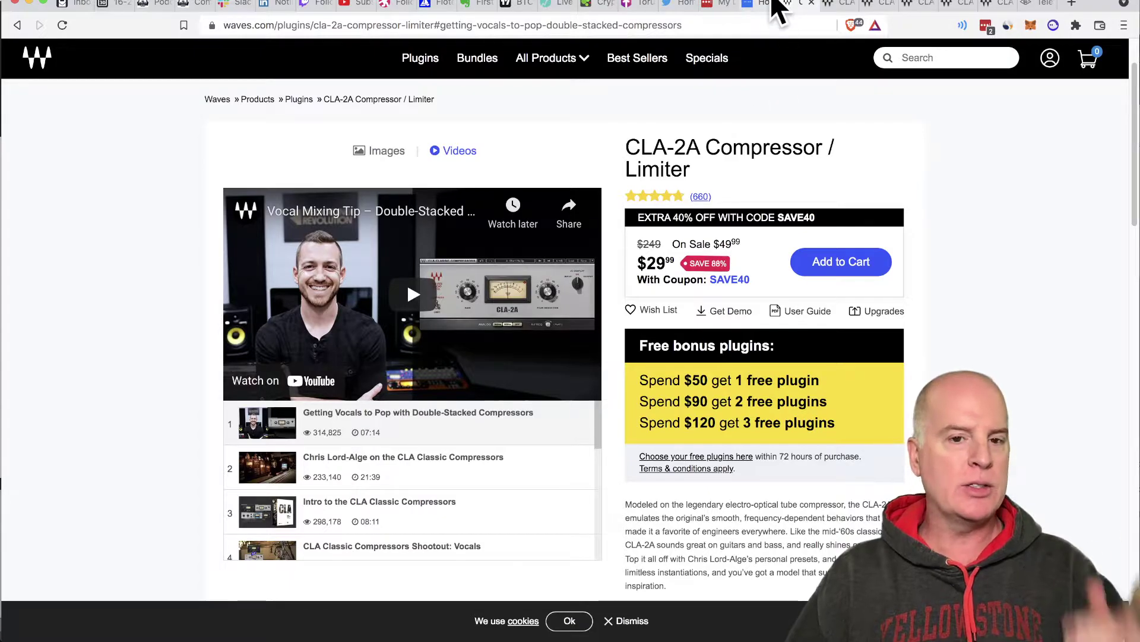
click(836, 5)
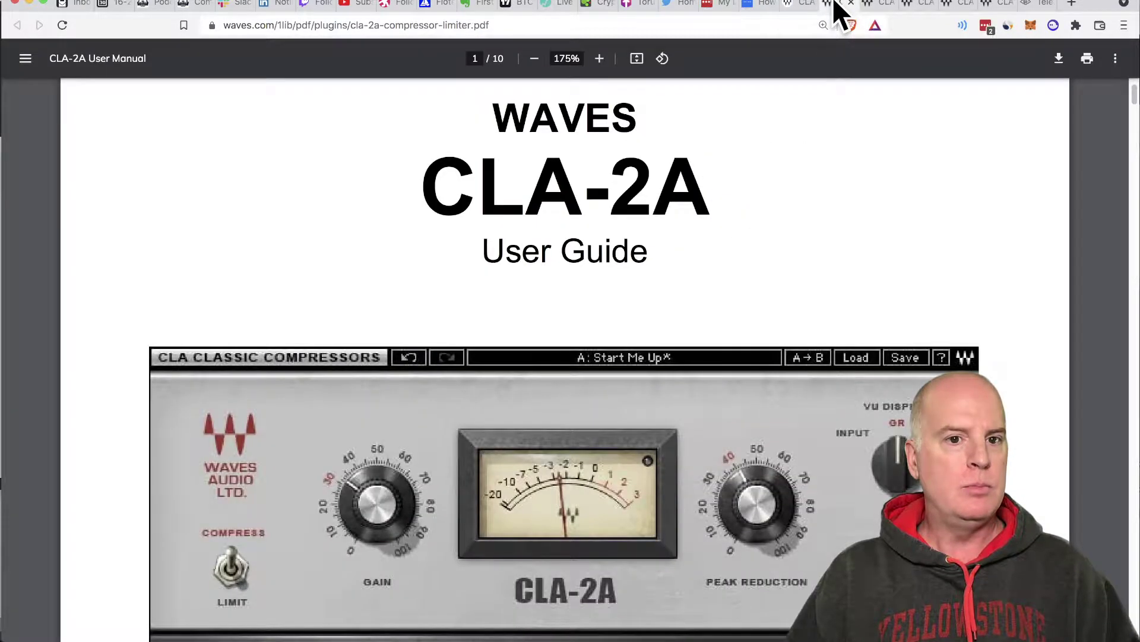
click(795, 6)
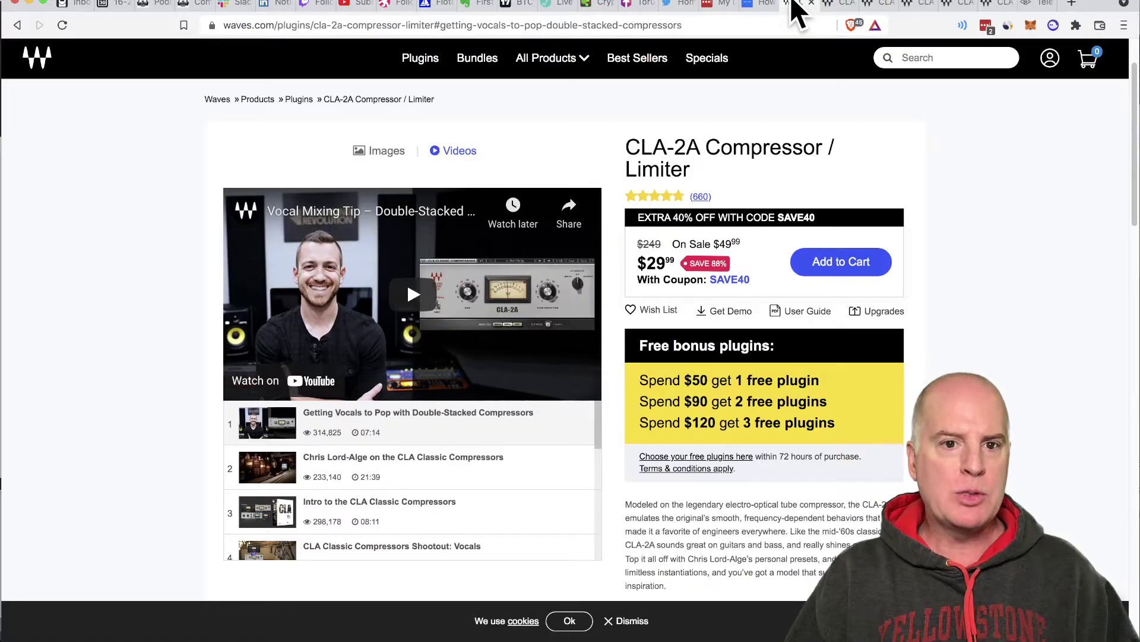
click(835, 7)
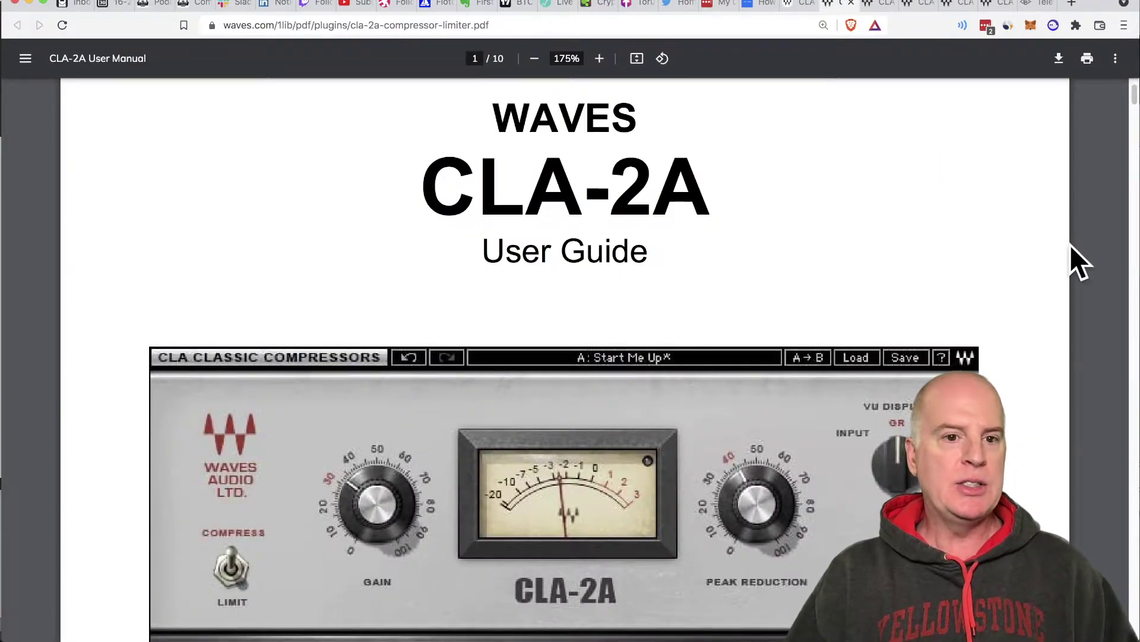
click(871, 5)
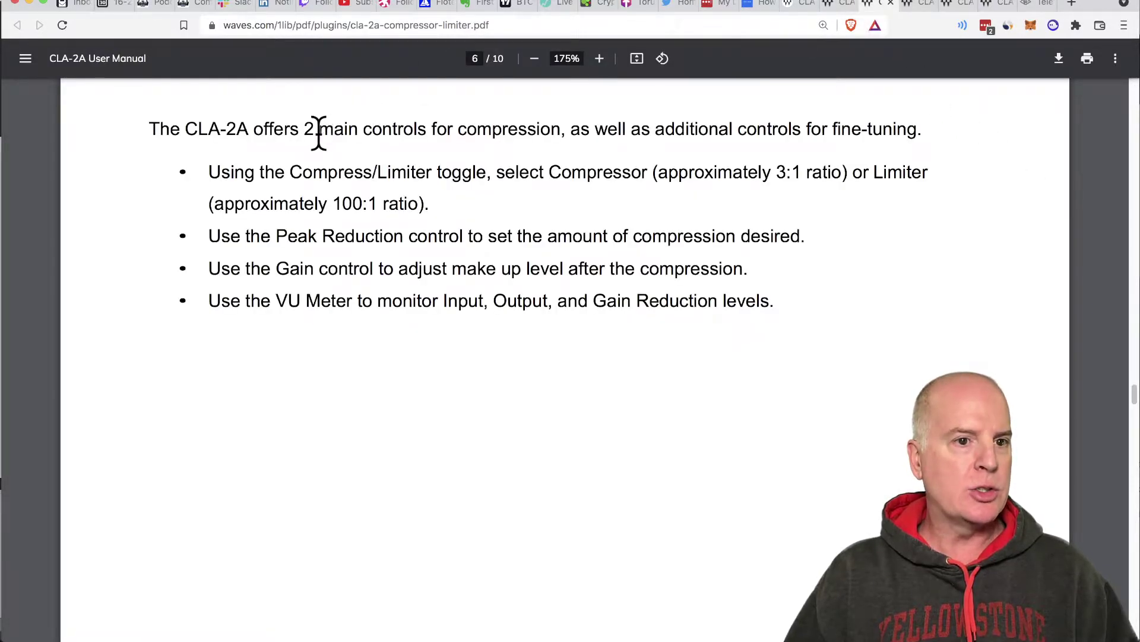
Highlight the Compressor's 3:1 and Limiter's 100:1 ratio text, then show page 7's controls diagram.
drag(305, 129, 810, 178)
click(808, 172)
click(809, 178)
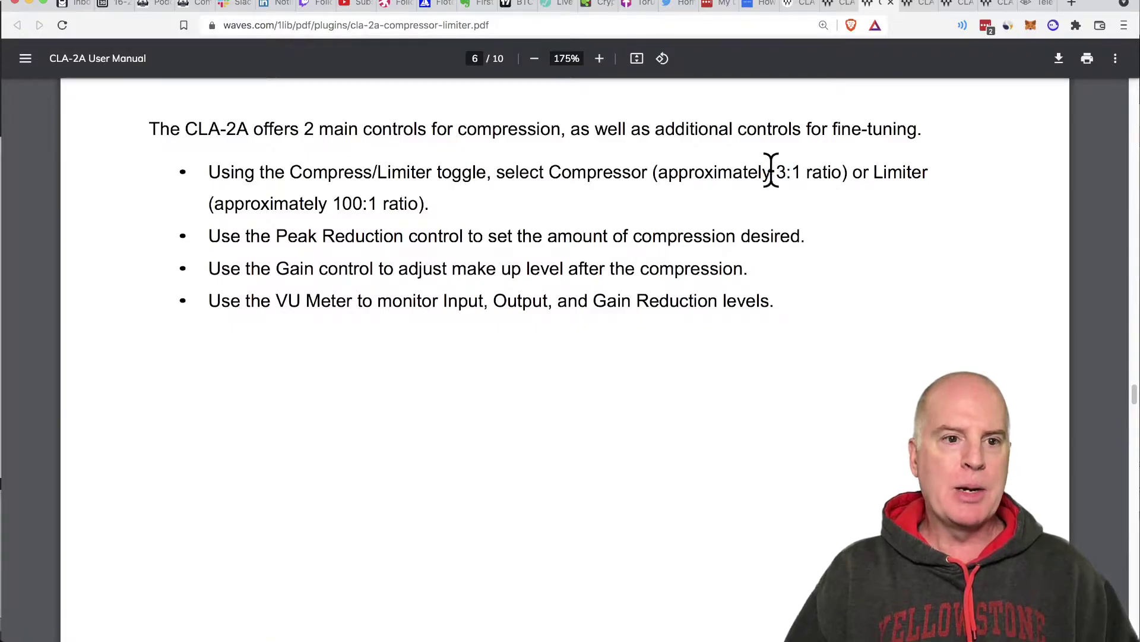
drag(334, 204, 421, 196)
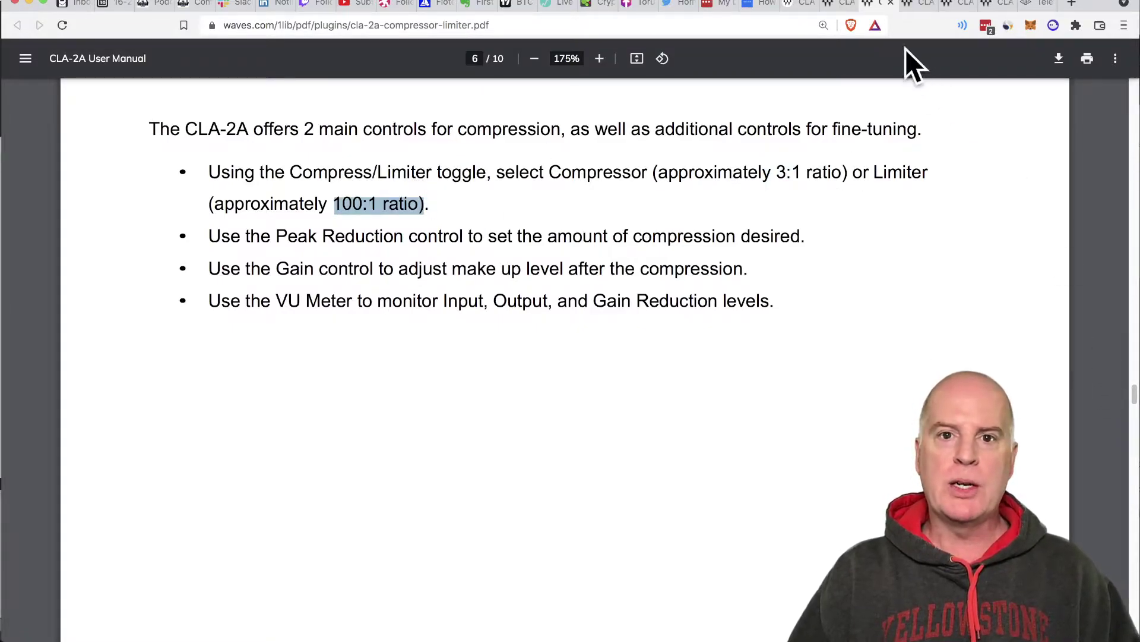
click(911, 5)
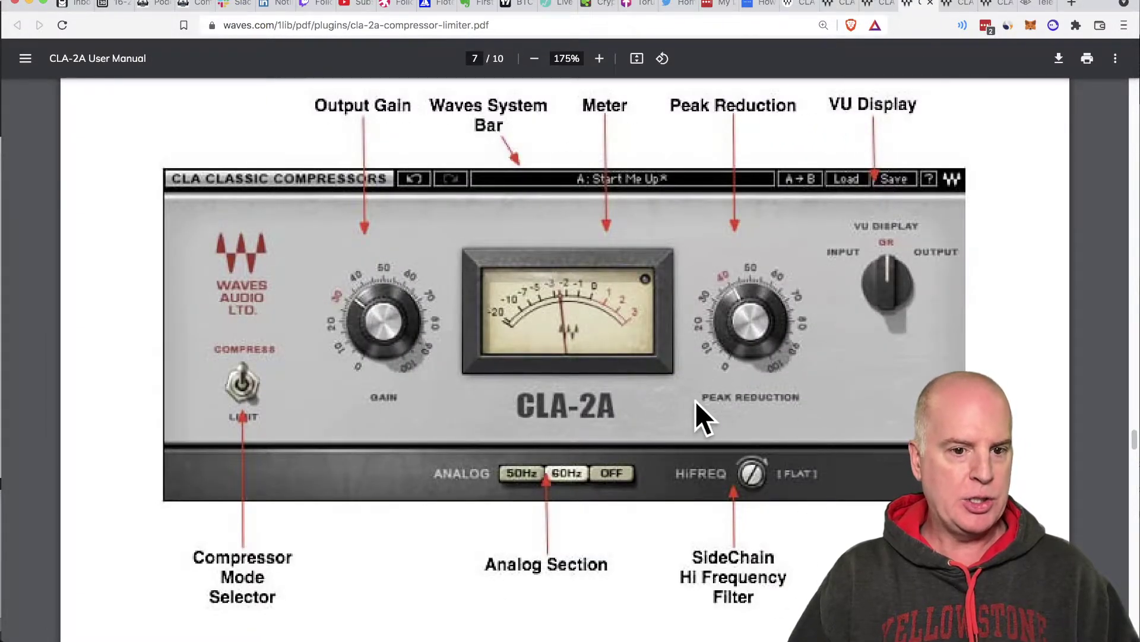
On the HiFreq and Analog page, highlight the Flat-position note, HiFreq value 50.00 and analog characteristics.
click(950, 4)
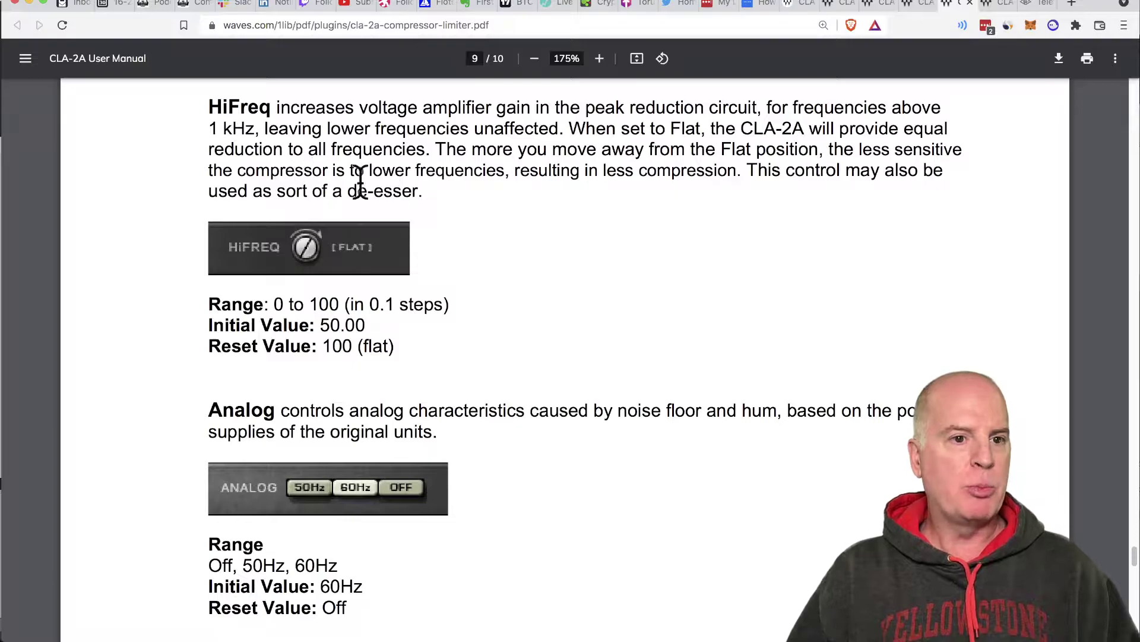
drag(828, 150, 505, 171)
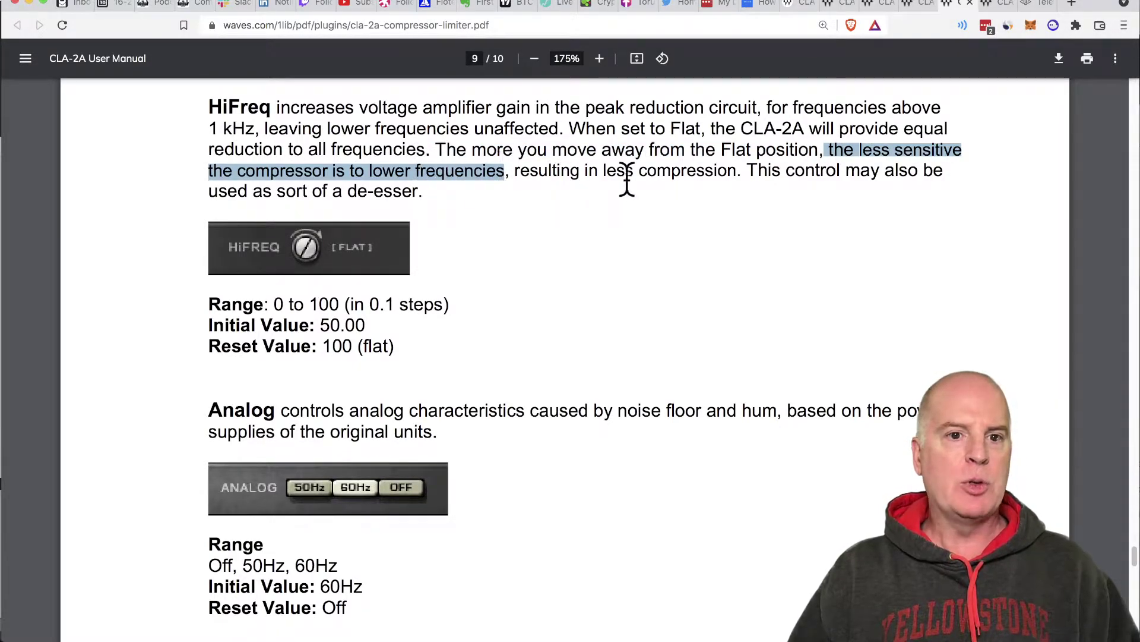
drag(585, 173, 694, 169)
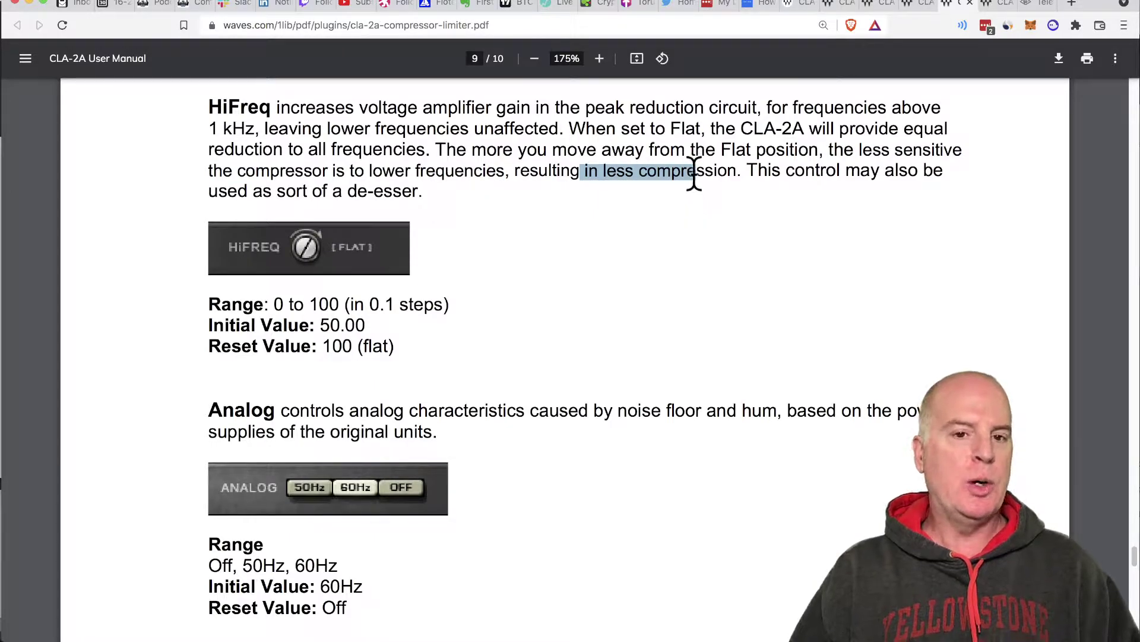
click(693, 169)
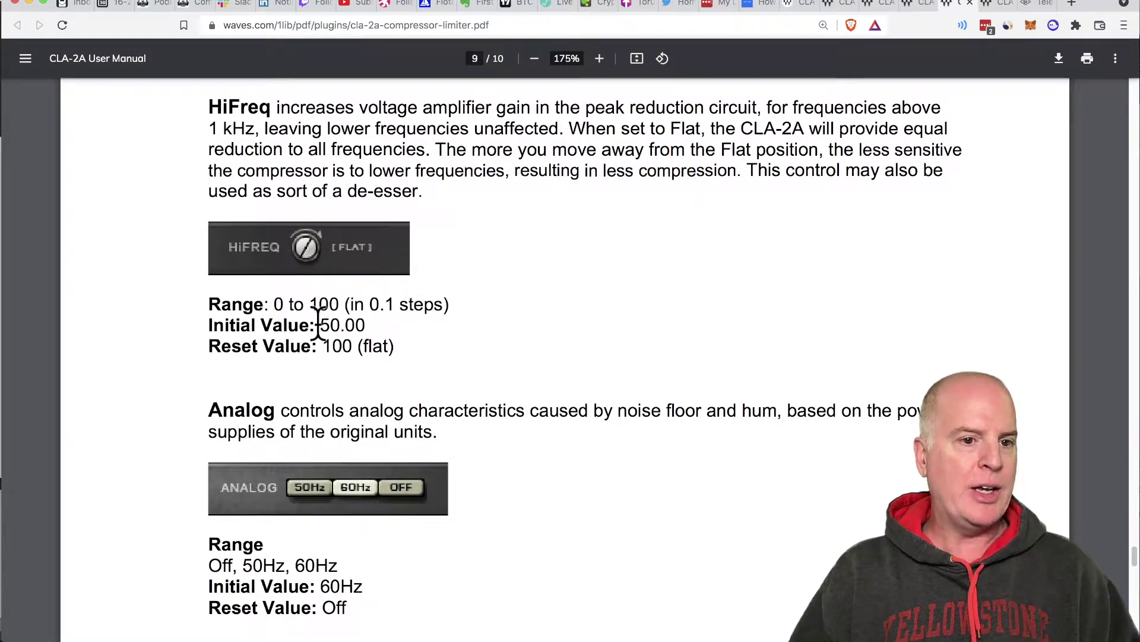
drag(319, 325, 371, 324)
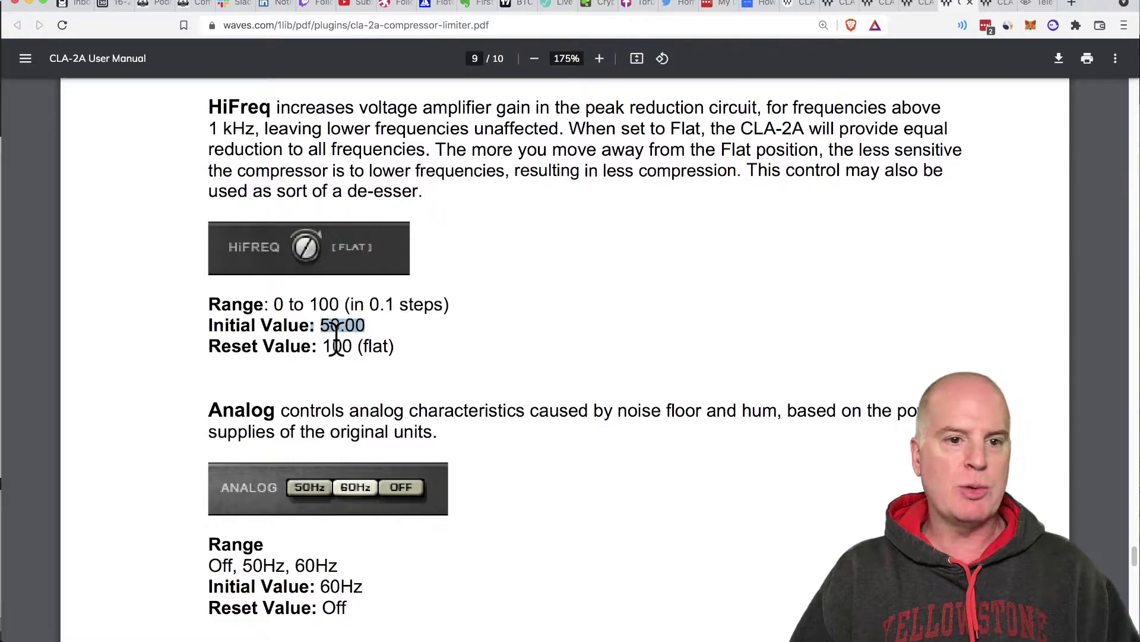
click(342, 324)
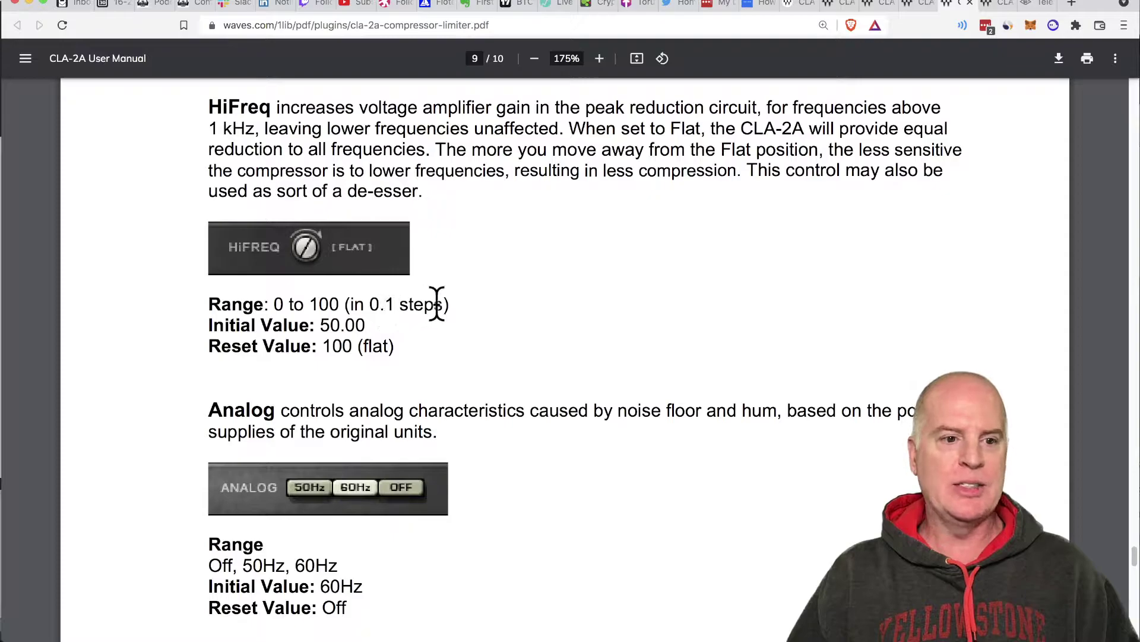
drag(319, 325, 365, 325)
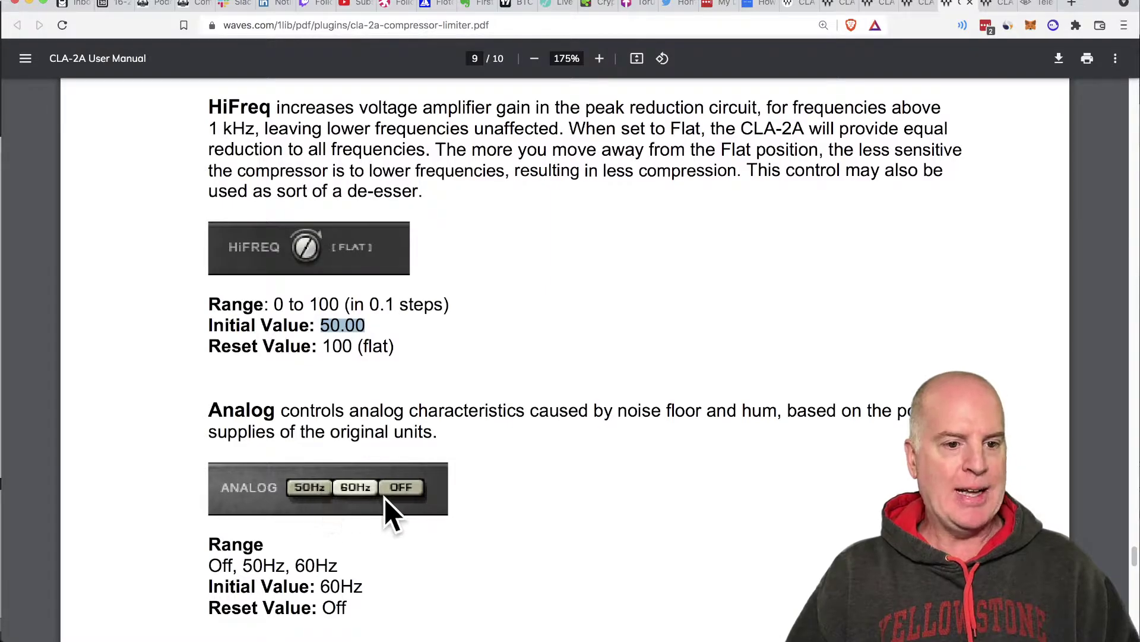
drag(345, 410, 508, 414)
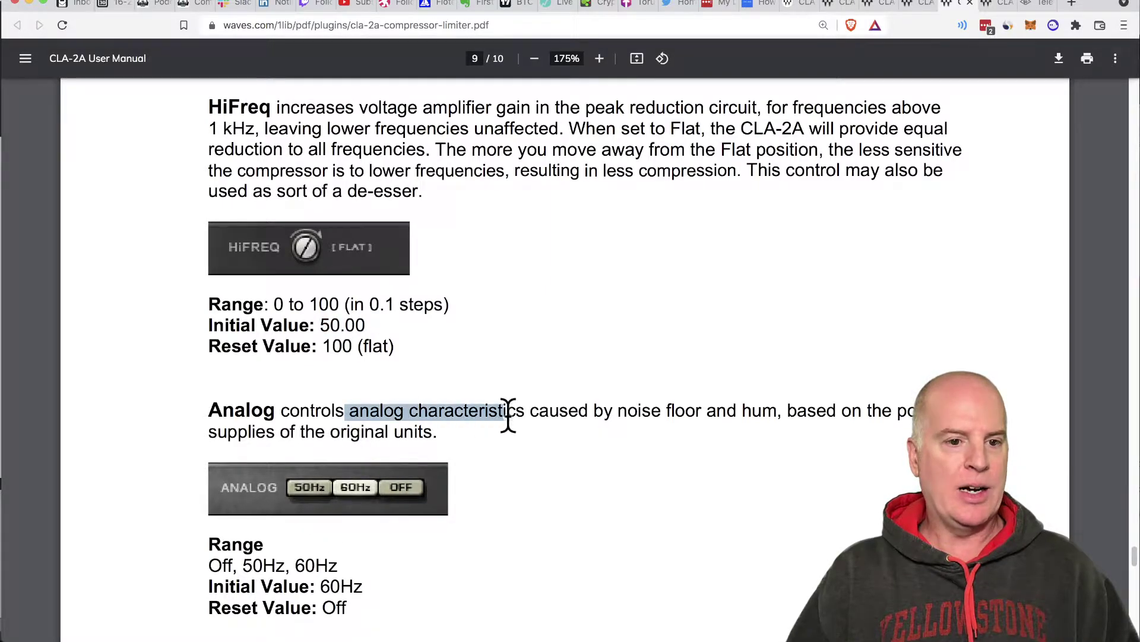
click(541, 407)
Select the Gain reset value 32.28 in the Appendix table and return to REAPER.
click(983, 3)
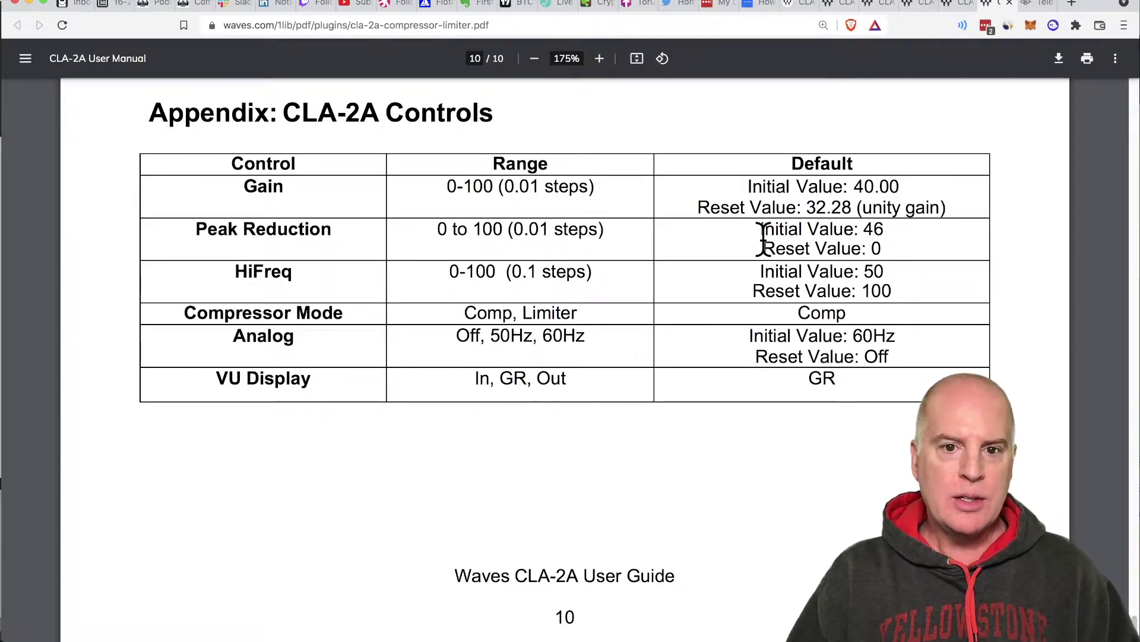
drag(701, 211, 948, 205)
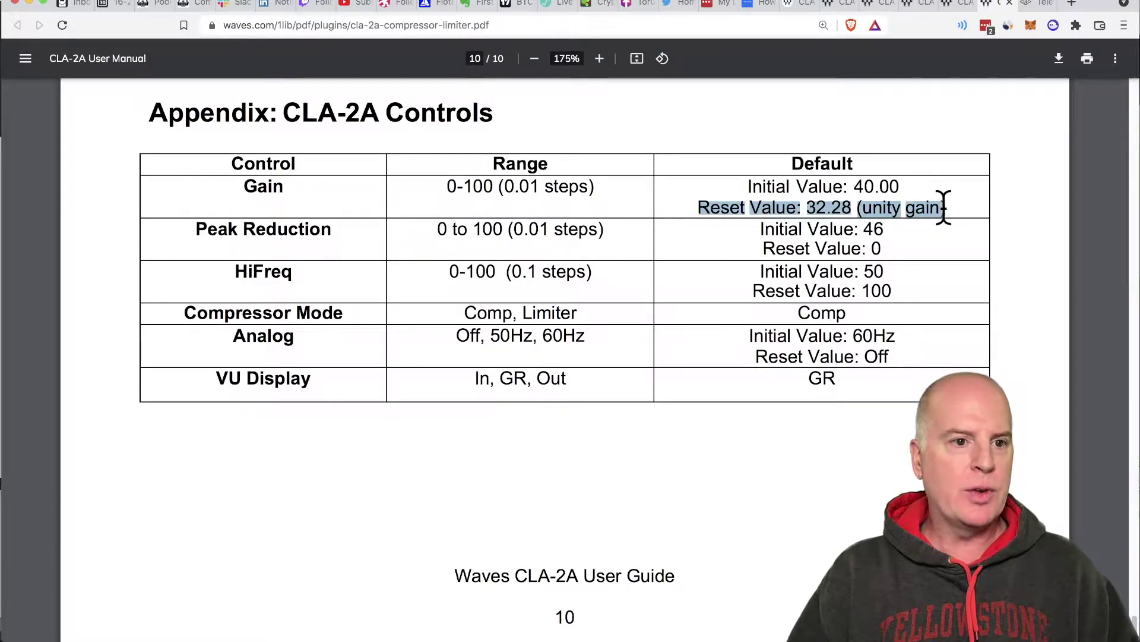
double_click(266, 186)
double_click(835, 207)
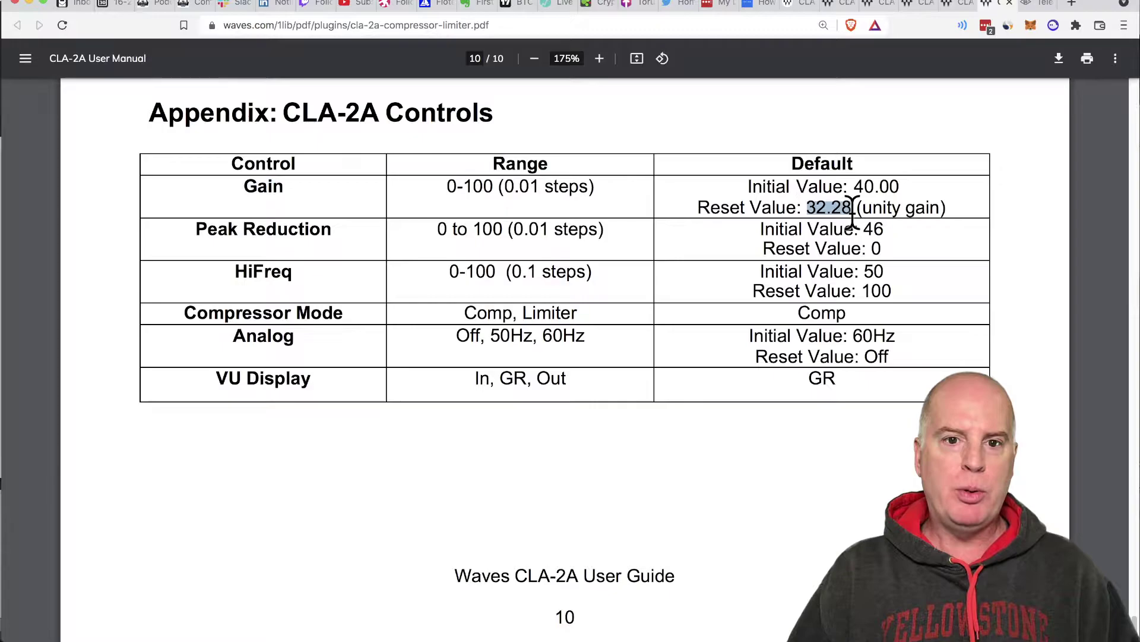
key(super+Tab)
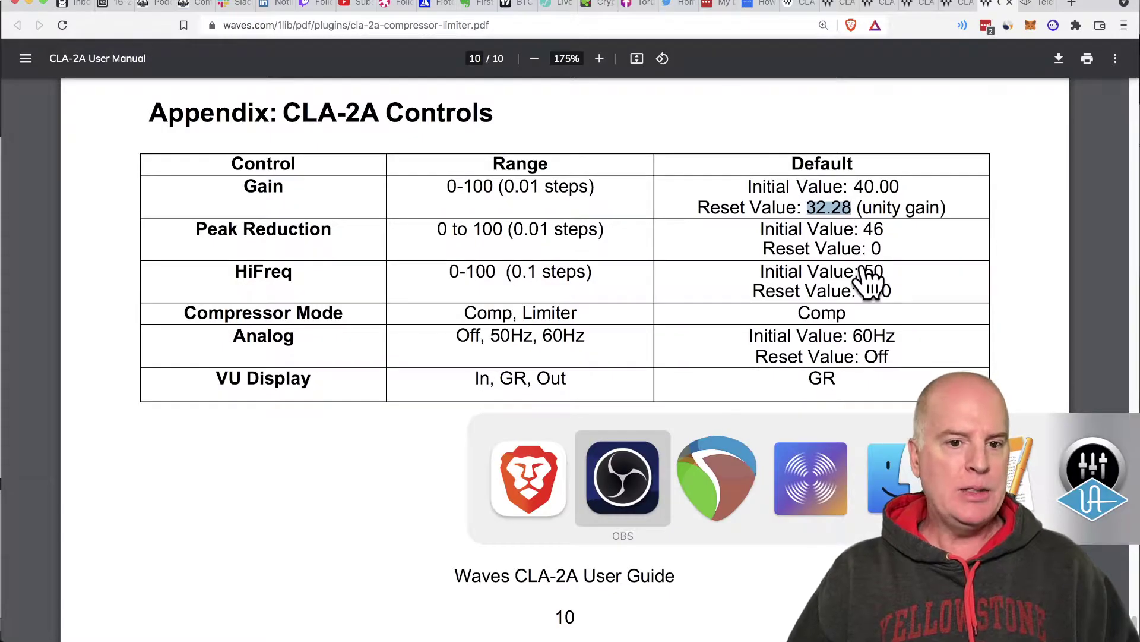
key(super+Tab)
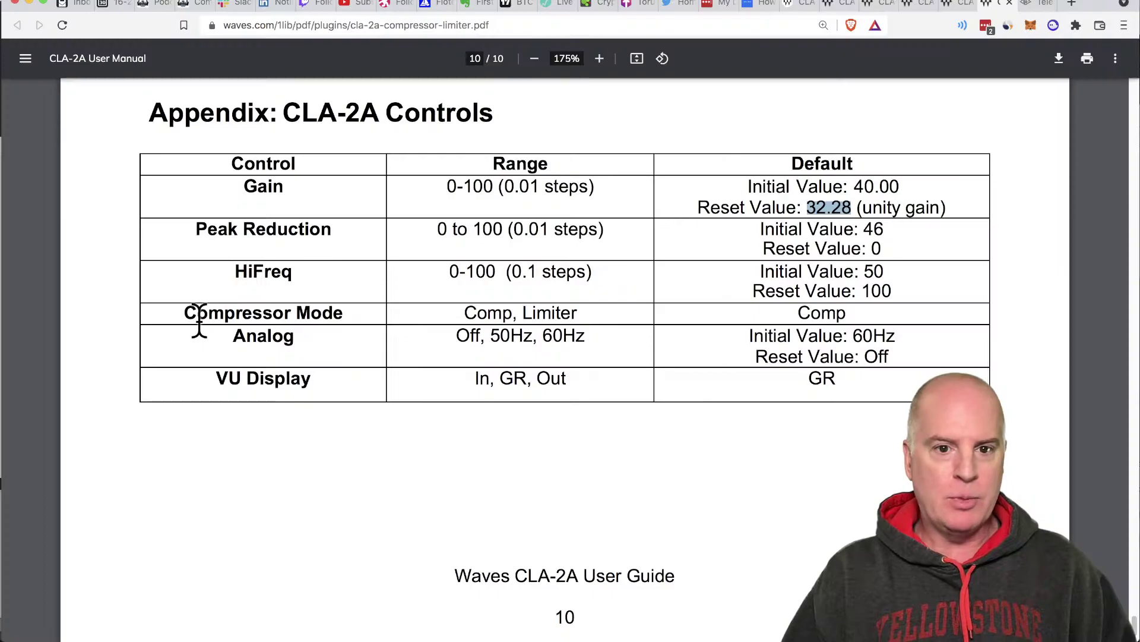
click(820, 205)
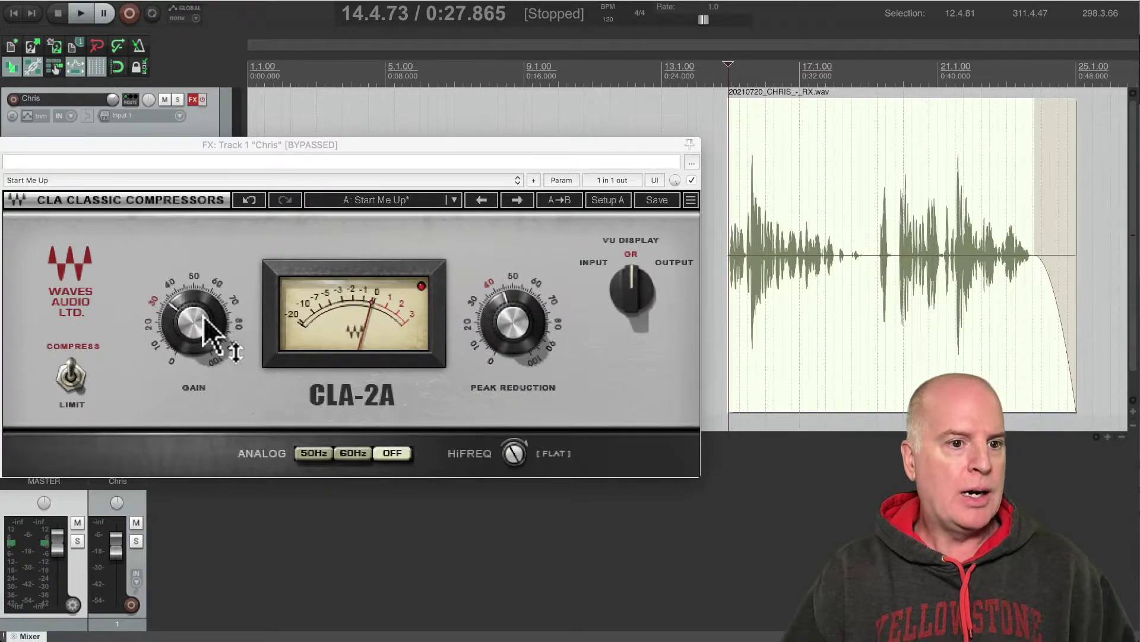
mouse_move(204, 317)
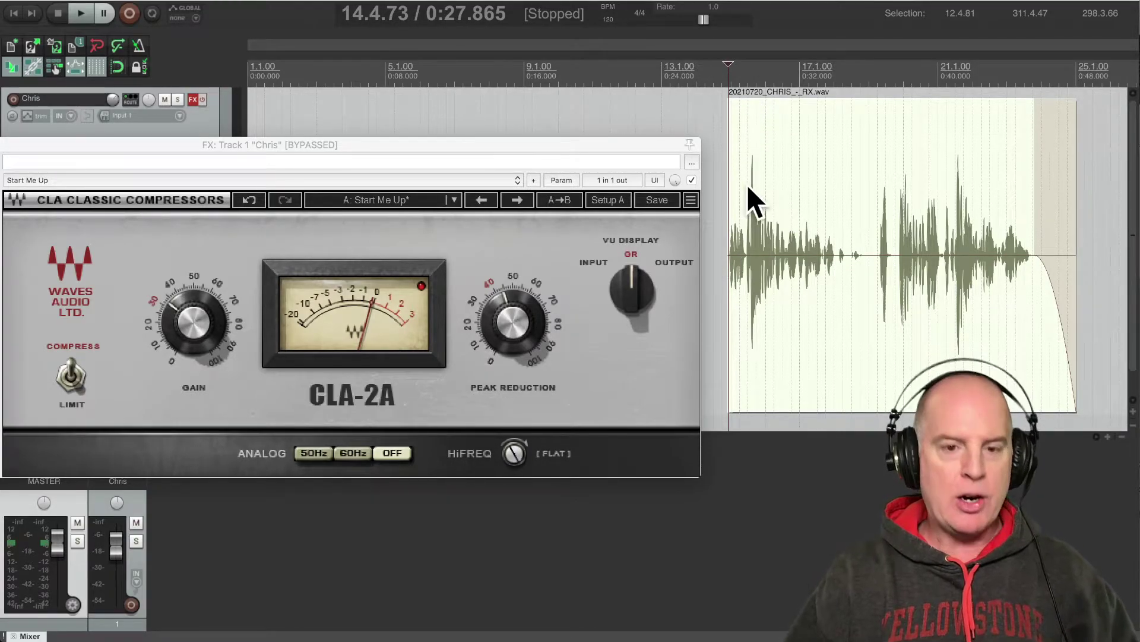
Place the edit cursor at 0:27.456, just before the vocal phrase.
click(722, 71)
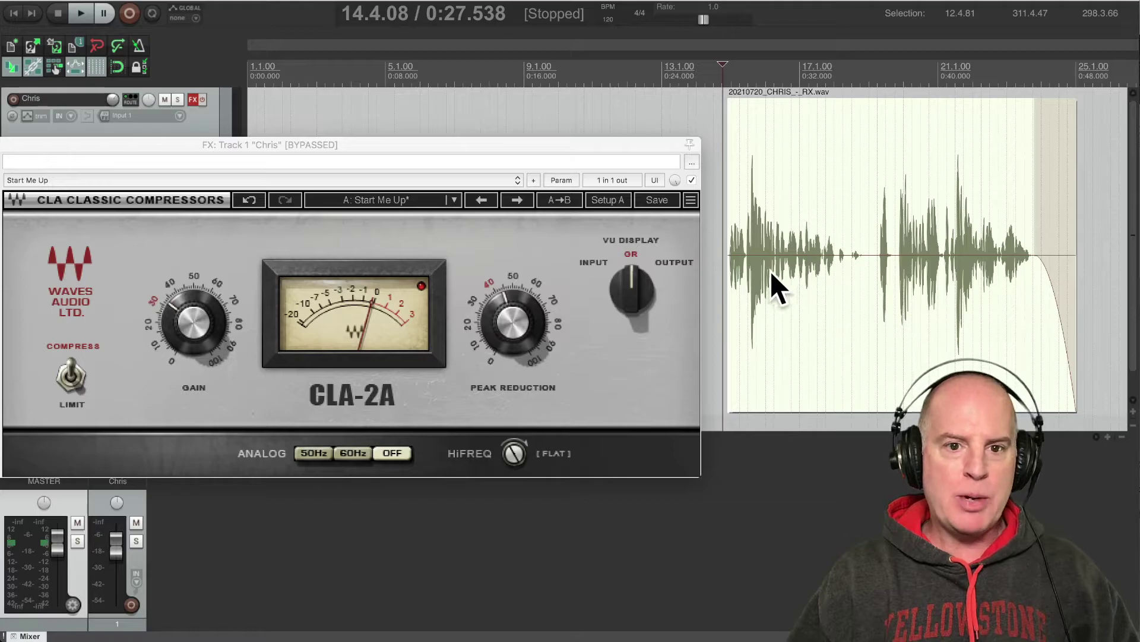
click(750, 190)
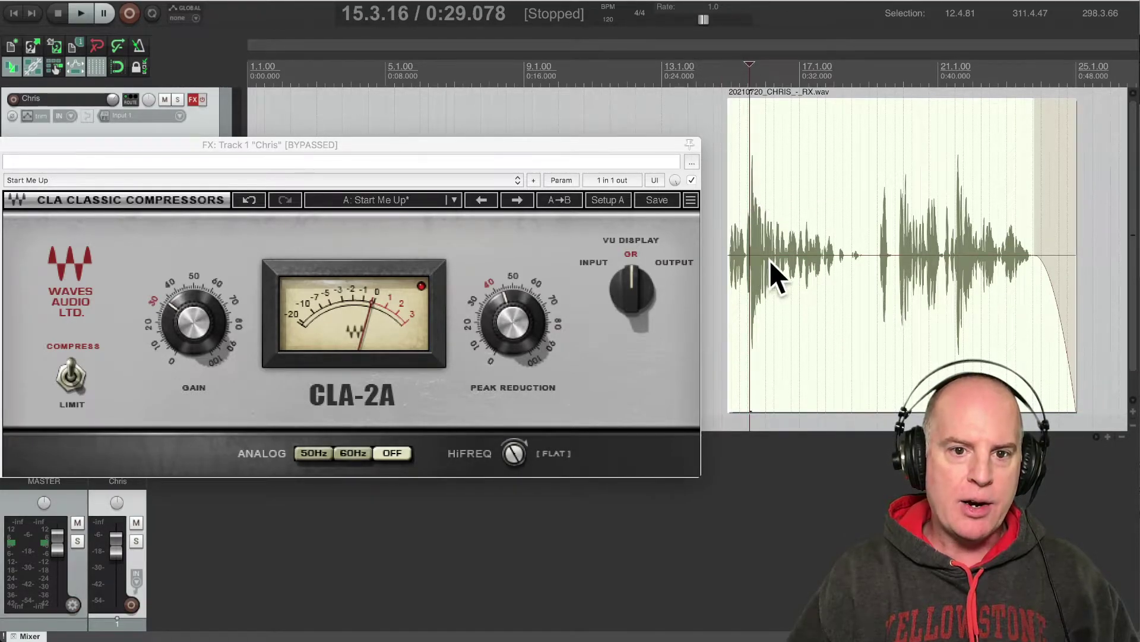
click(722, 48)
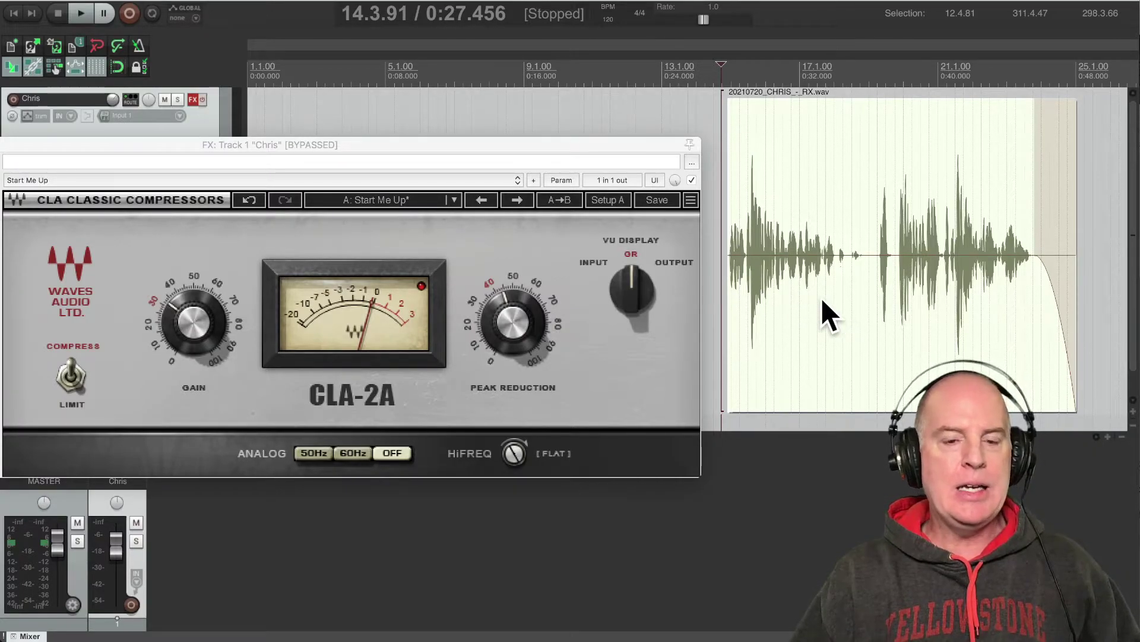
Play and stop the uncompressed vocal twice with the CLA-2A bypassed.
key(space)
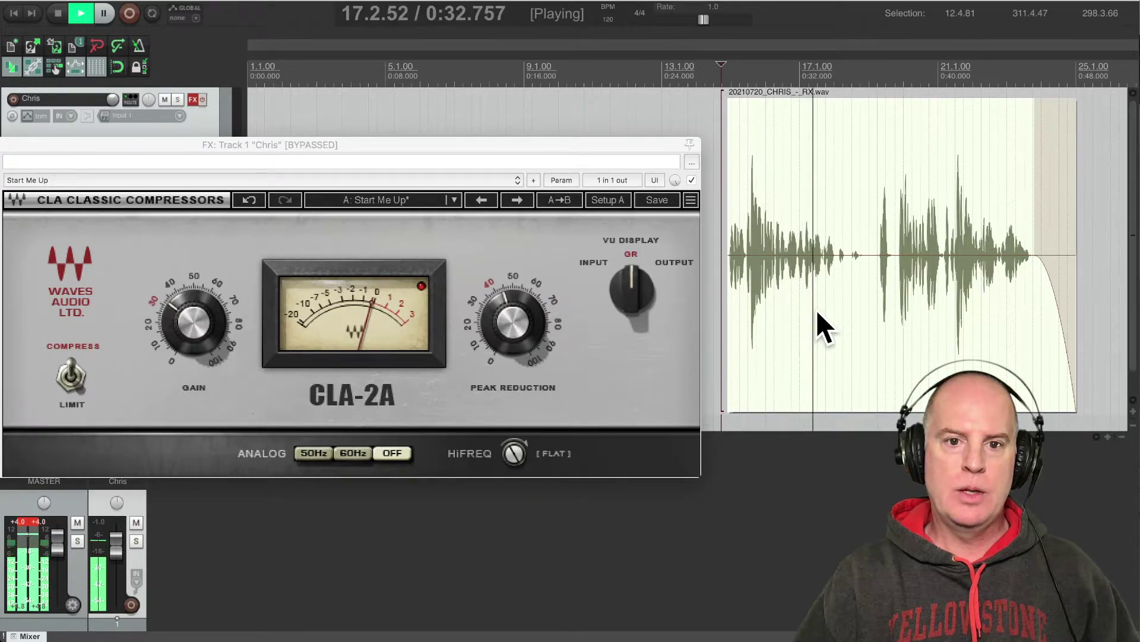
key(space)
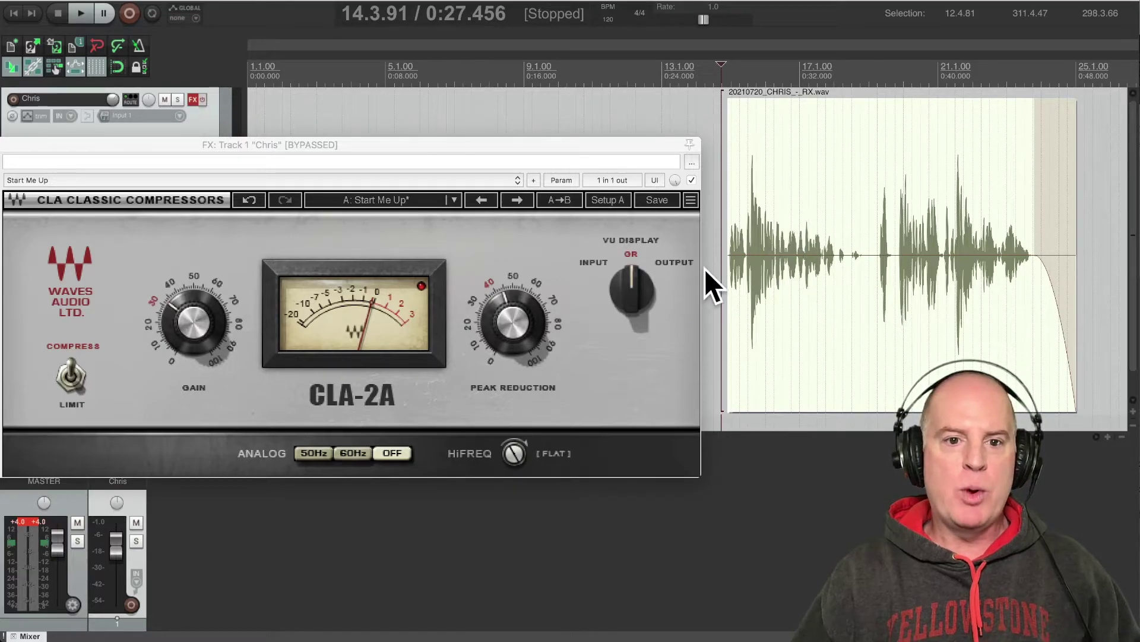
key(space)
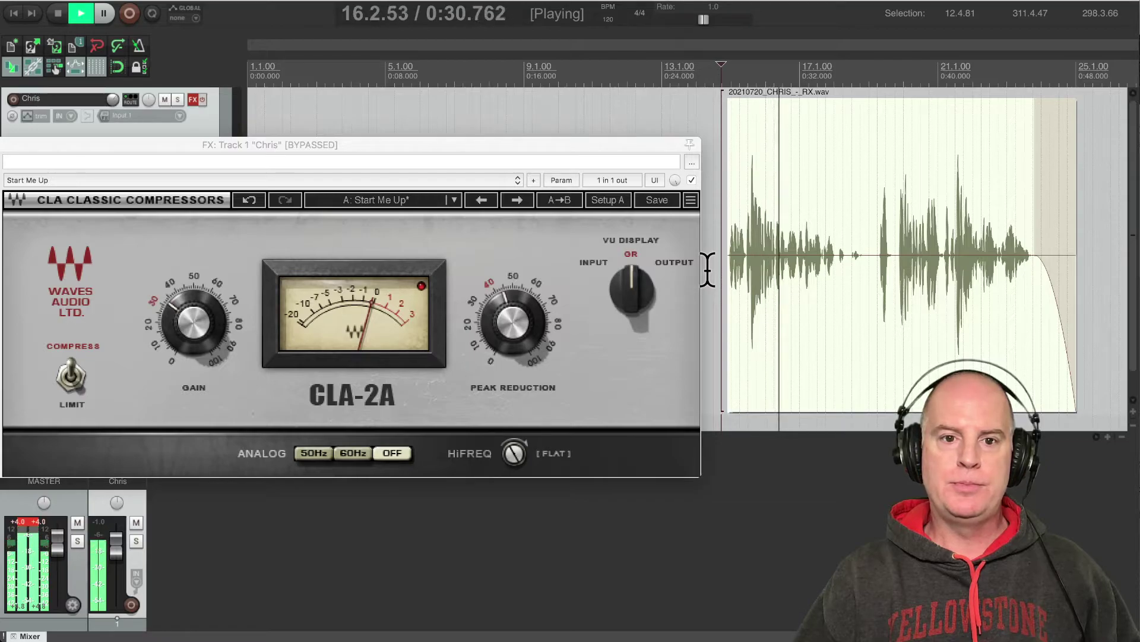
key(space)
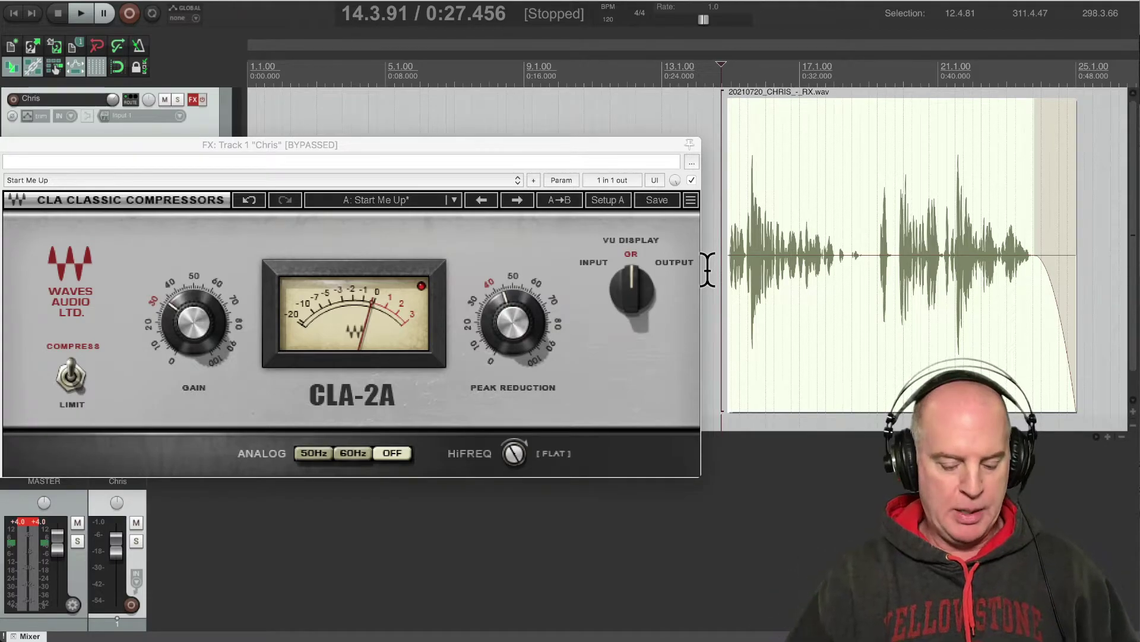
Turn on the vocal track's red FX button, activating the CLA-2A.
click(203, 99)
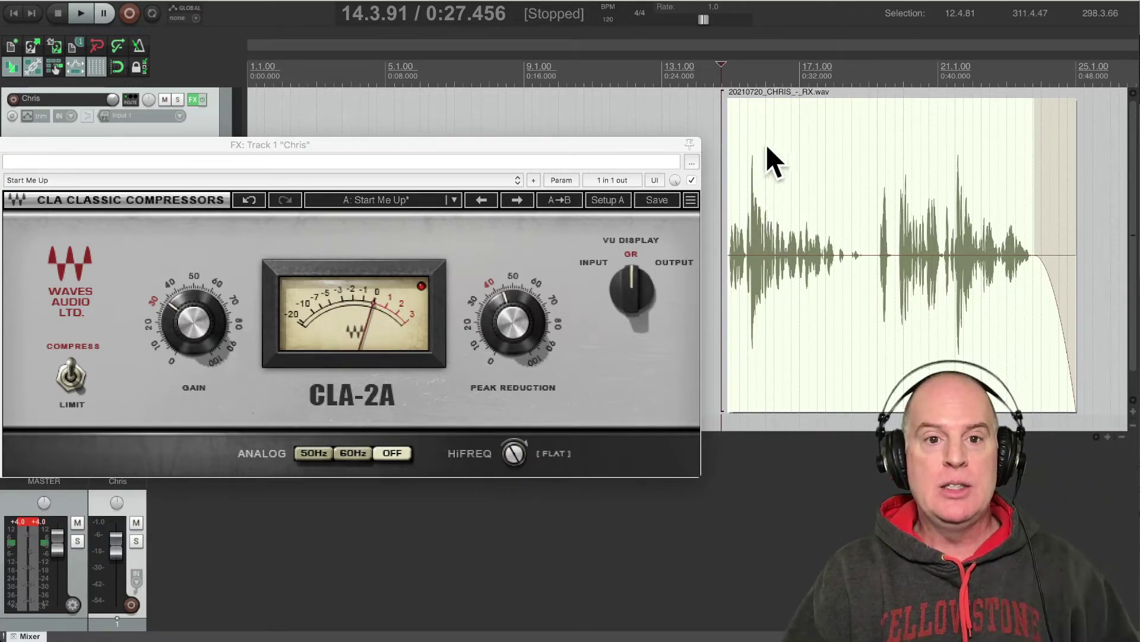
From 0:27.169, play the vocal through the CLA-2A three times, watching its gain reduction.
click(717, 70)
key(space)
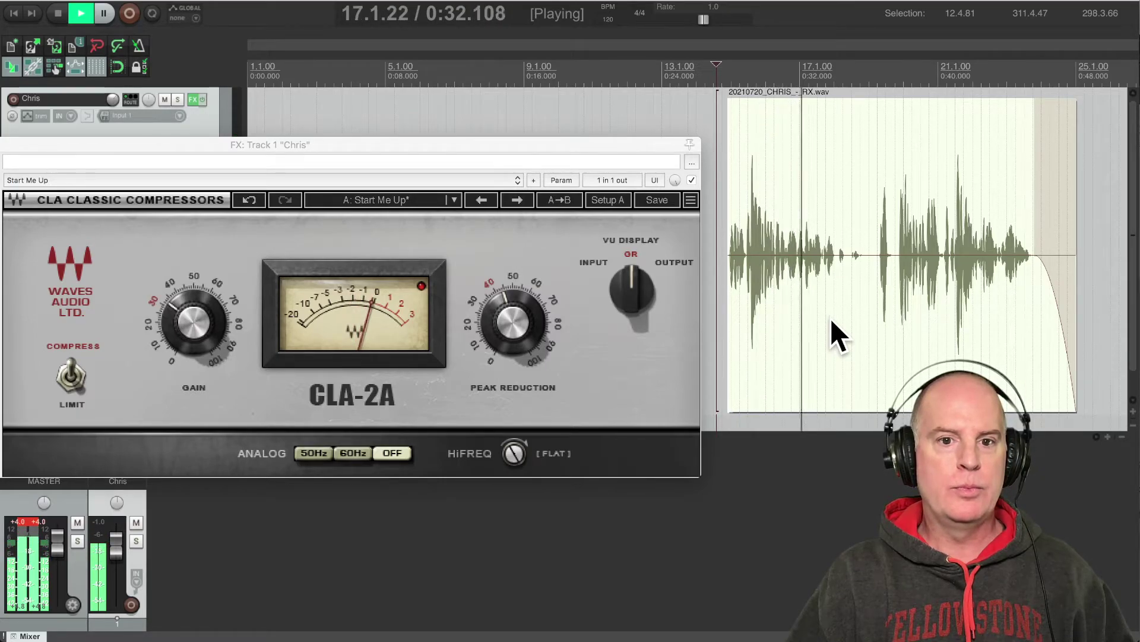
key(space)
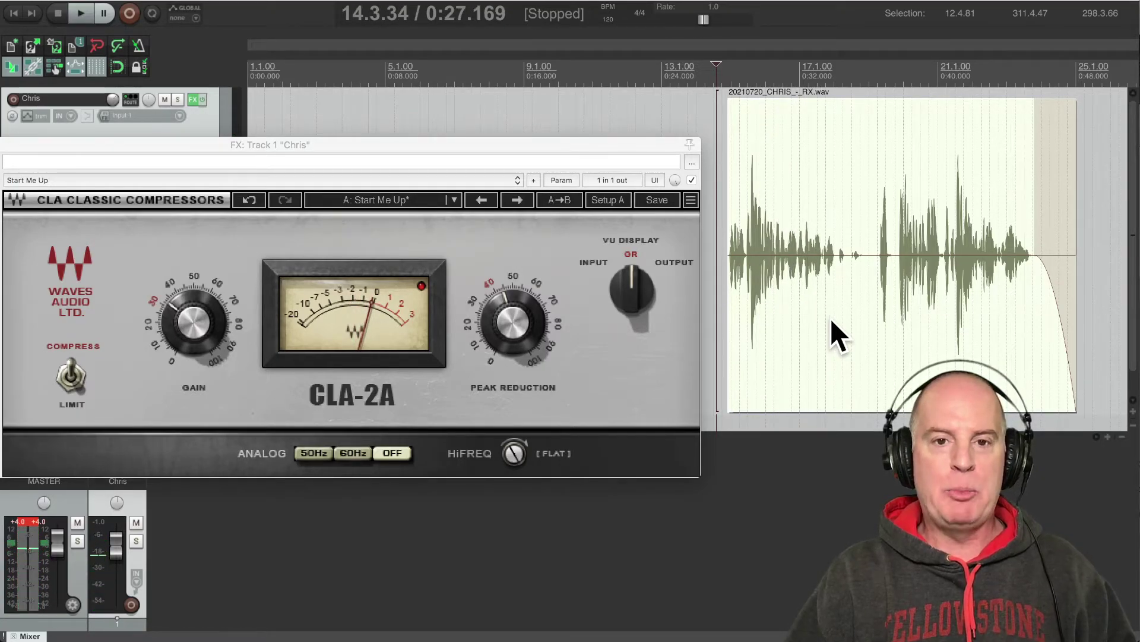
key(space)
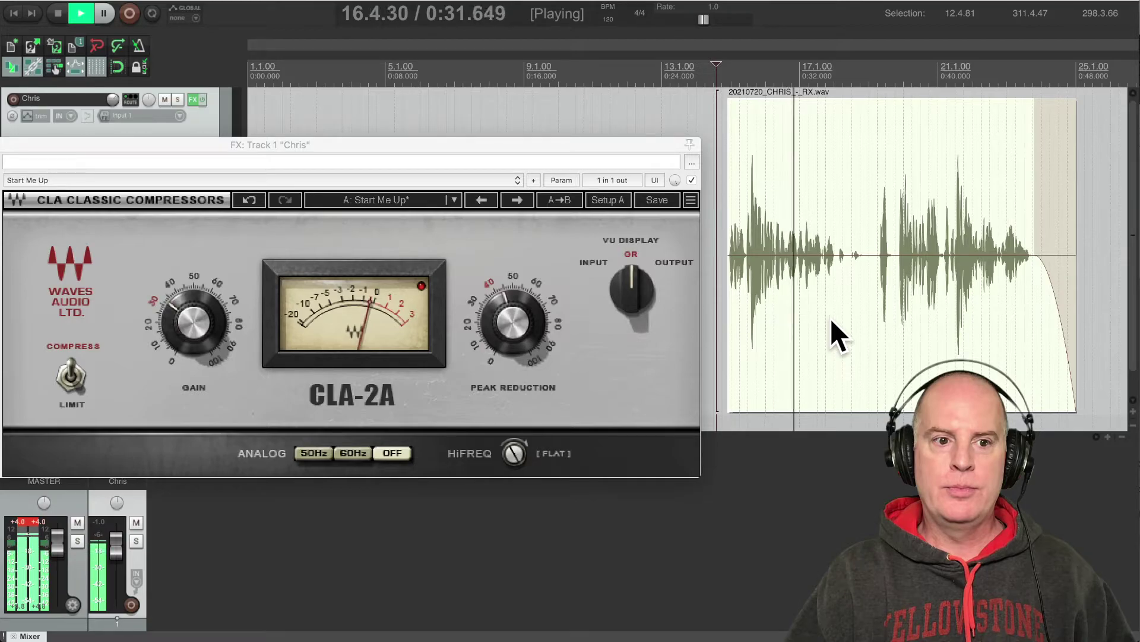
key(space)
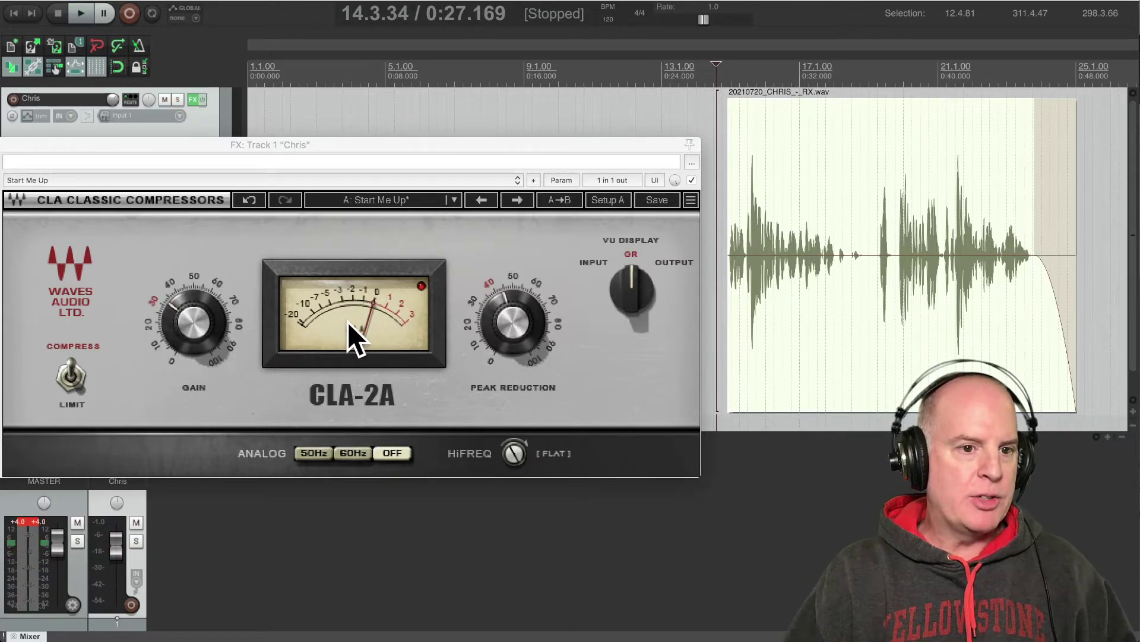
key(space)
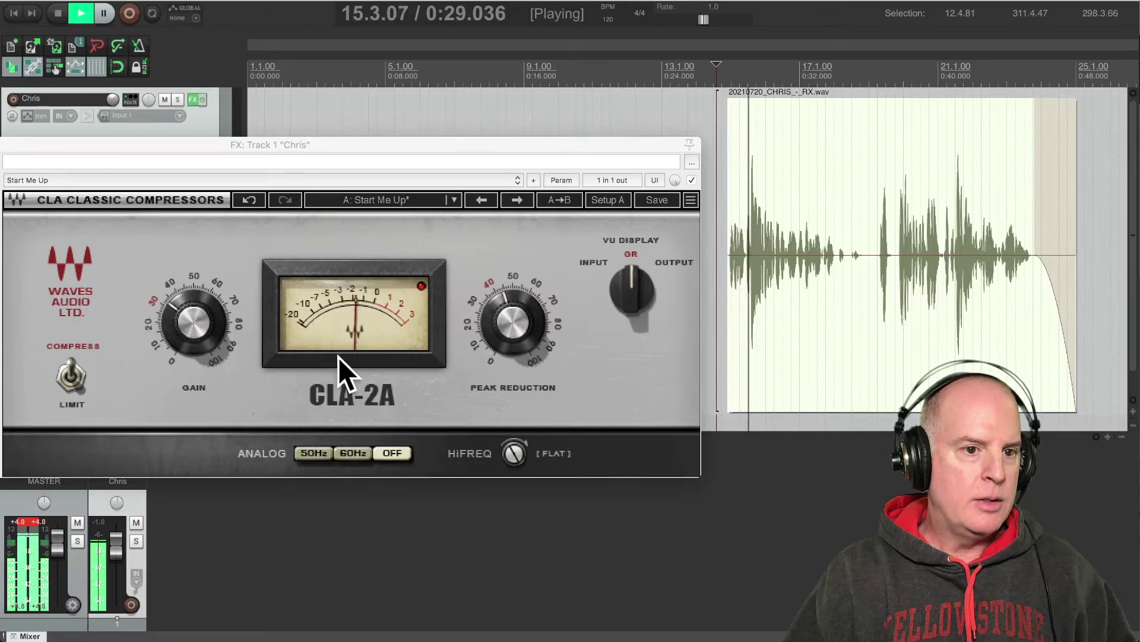
key(space)
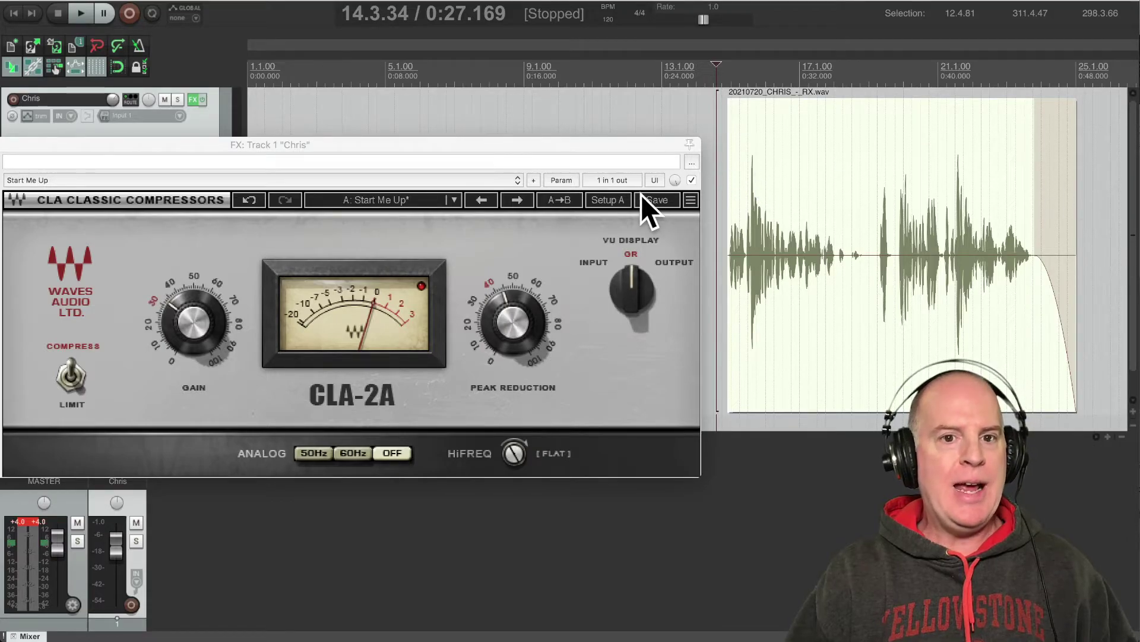
Switch to iZotope RX, view RAW.wav, then return to COMP.wav.
key(super+Tab)
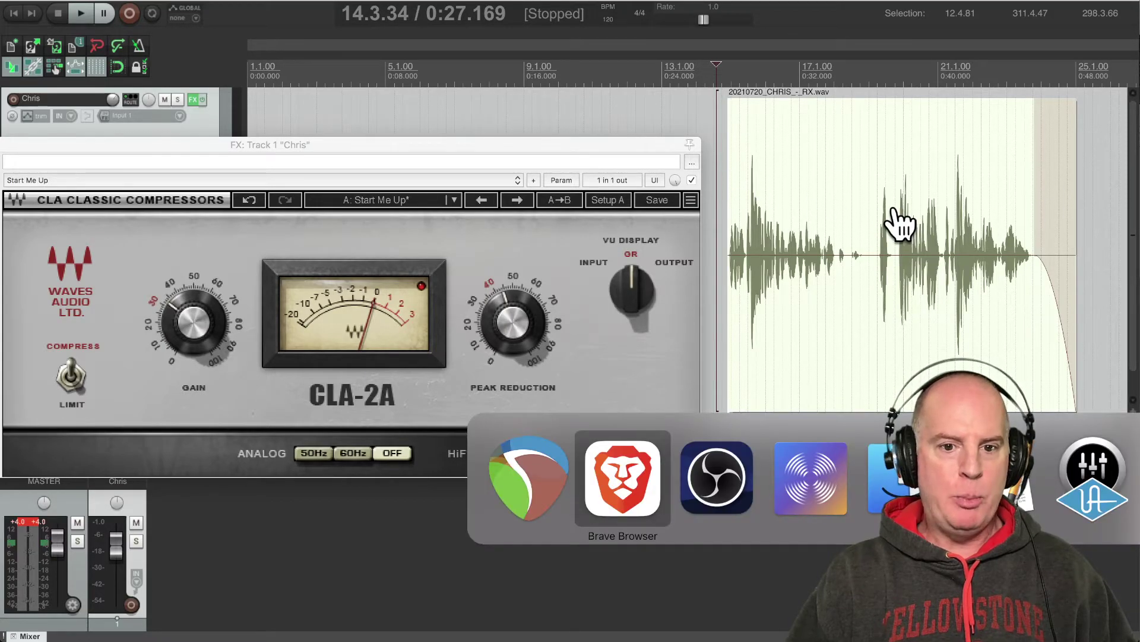
key(Tab)
key(Tab)
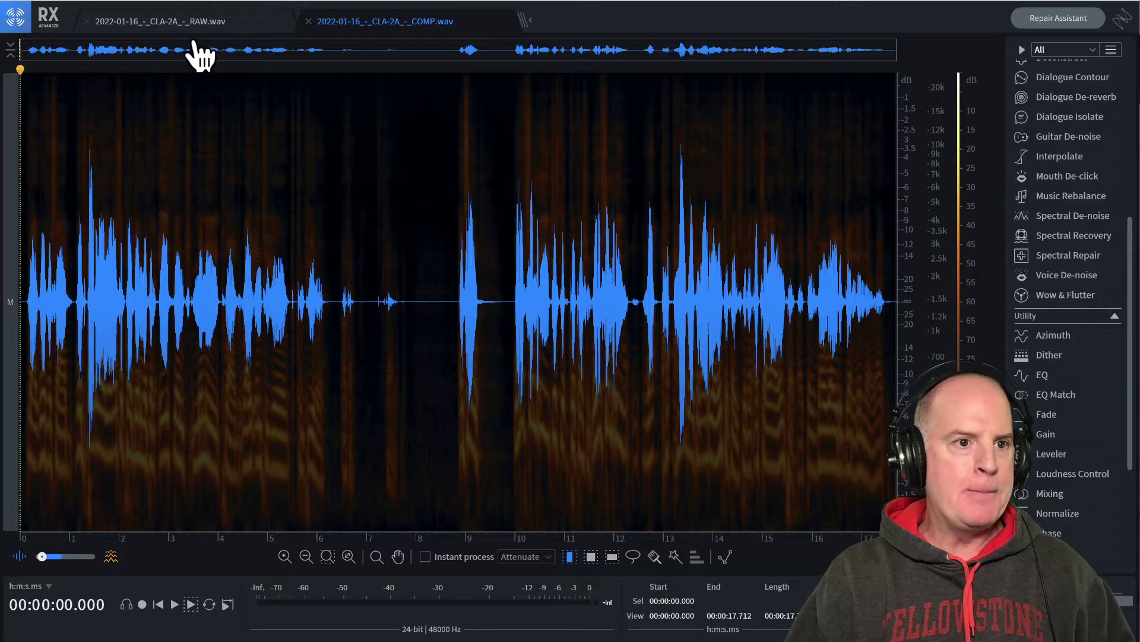
click(200, 20)
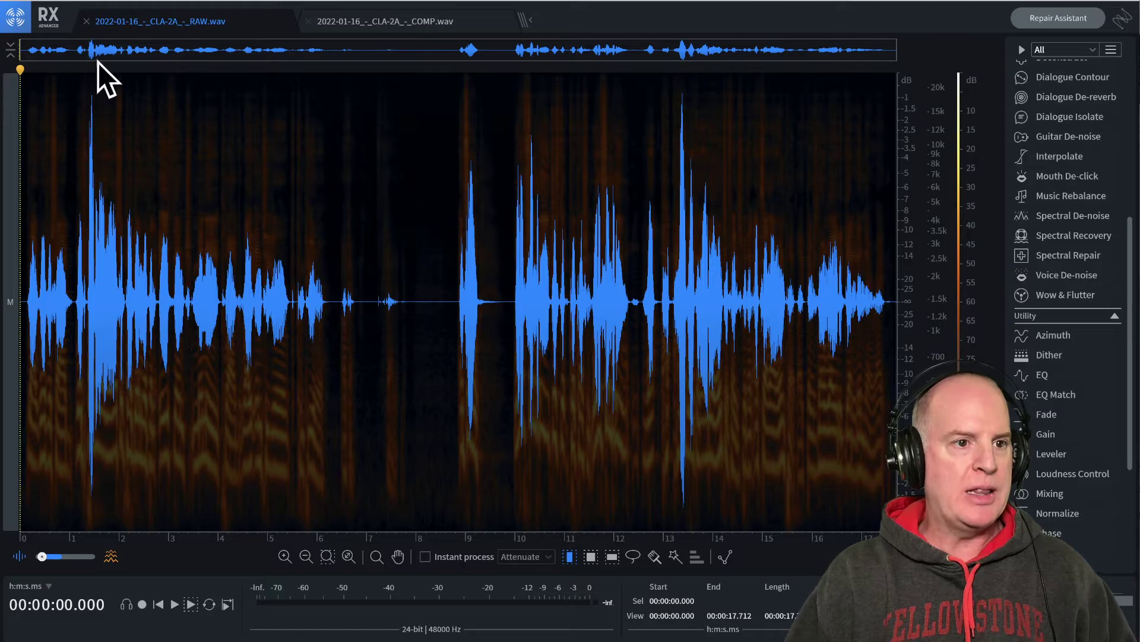
click(378, 23)
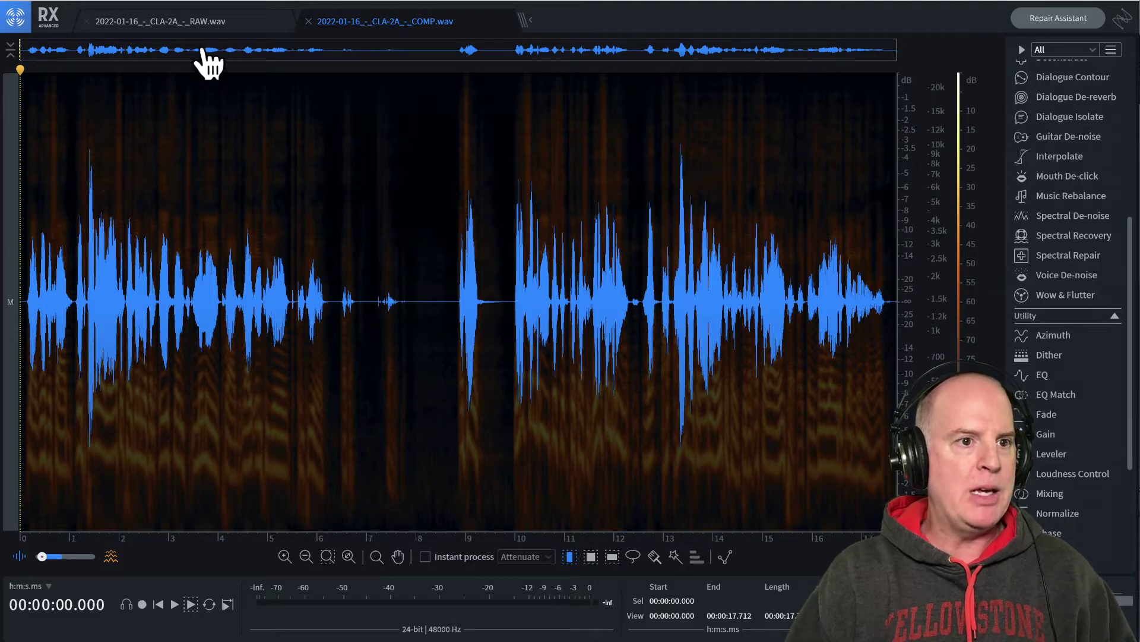
click(204, 18)
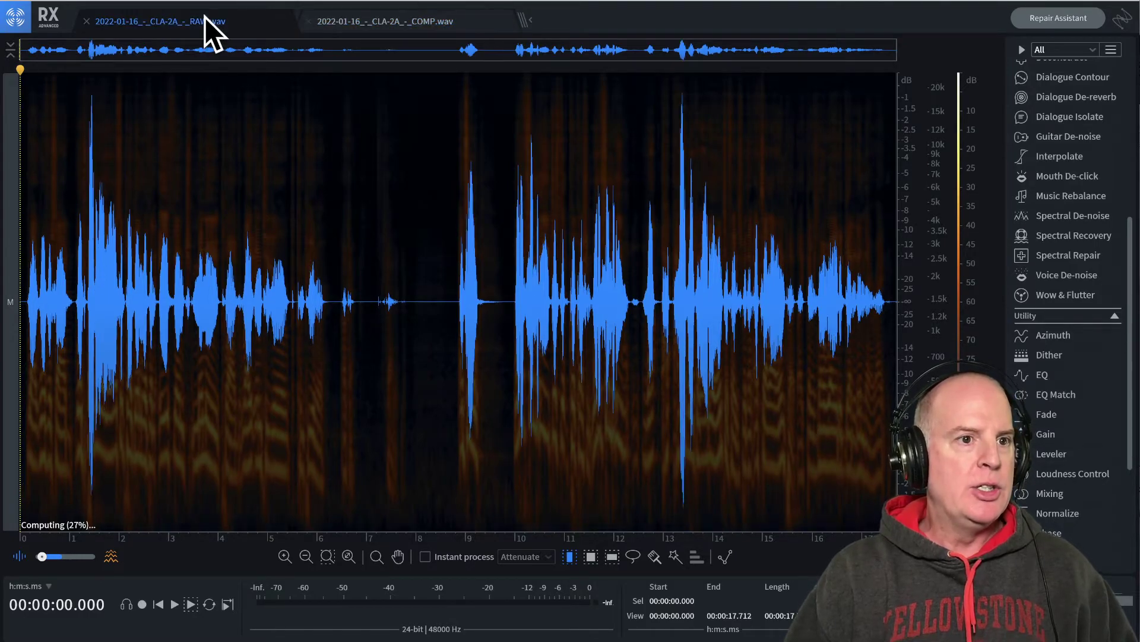
click(359, 21)
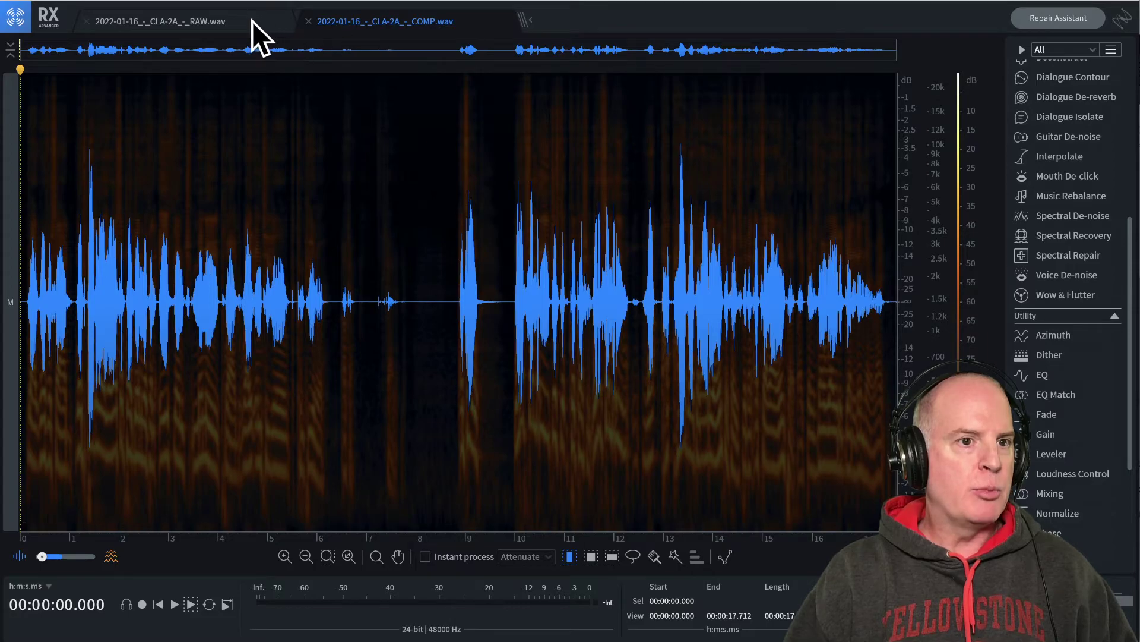
click(220, 23)
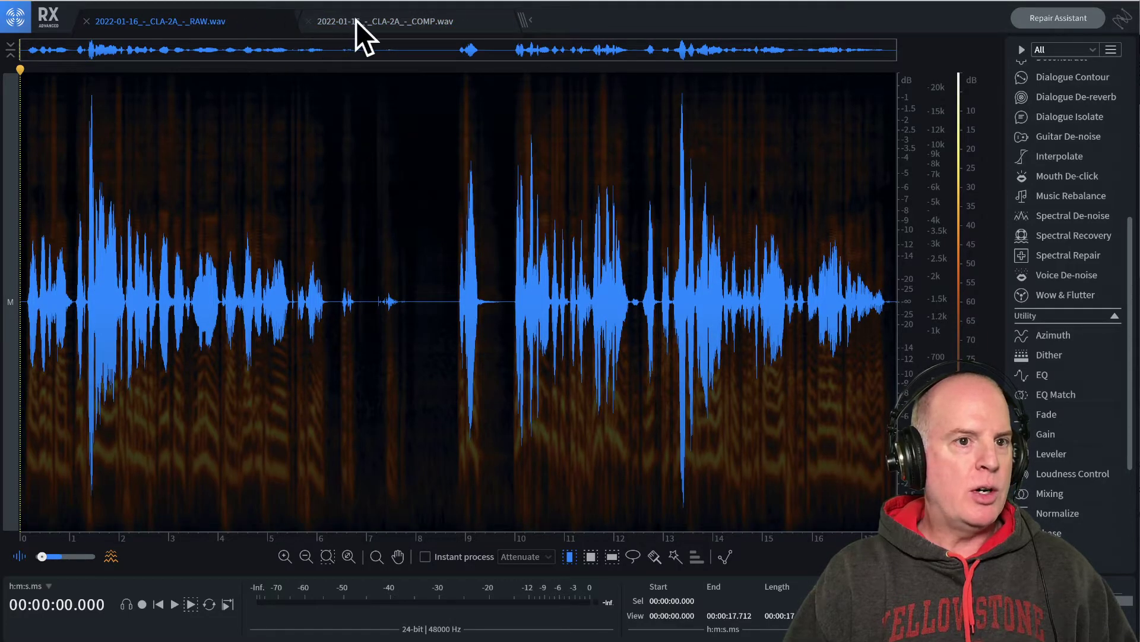
click(375, 20)
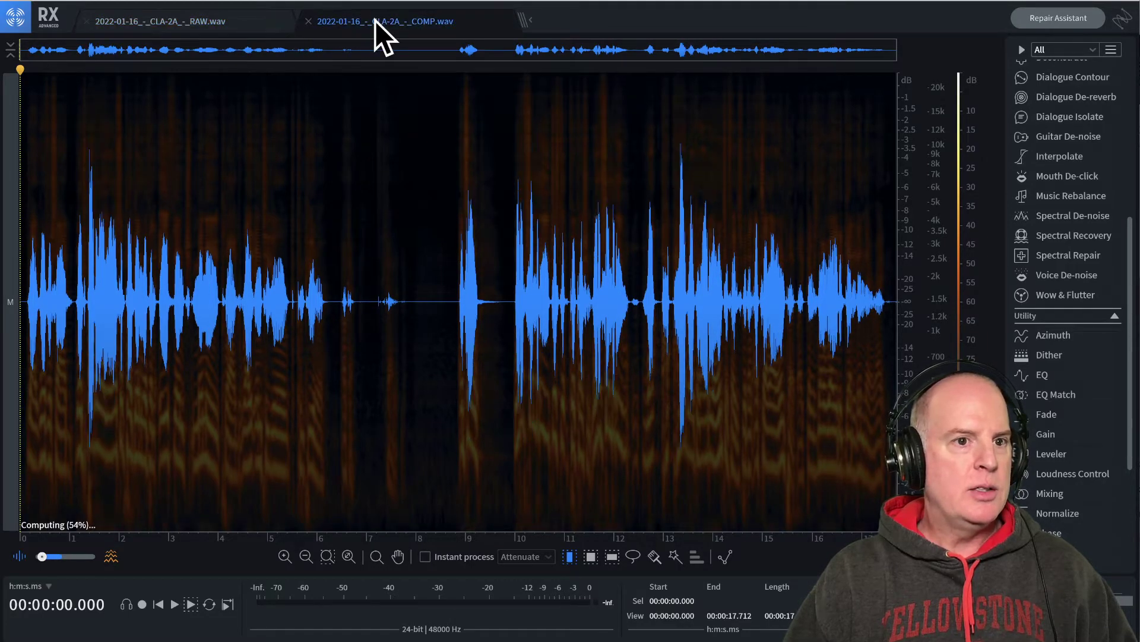
click(233, 24)
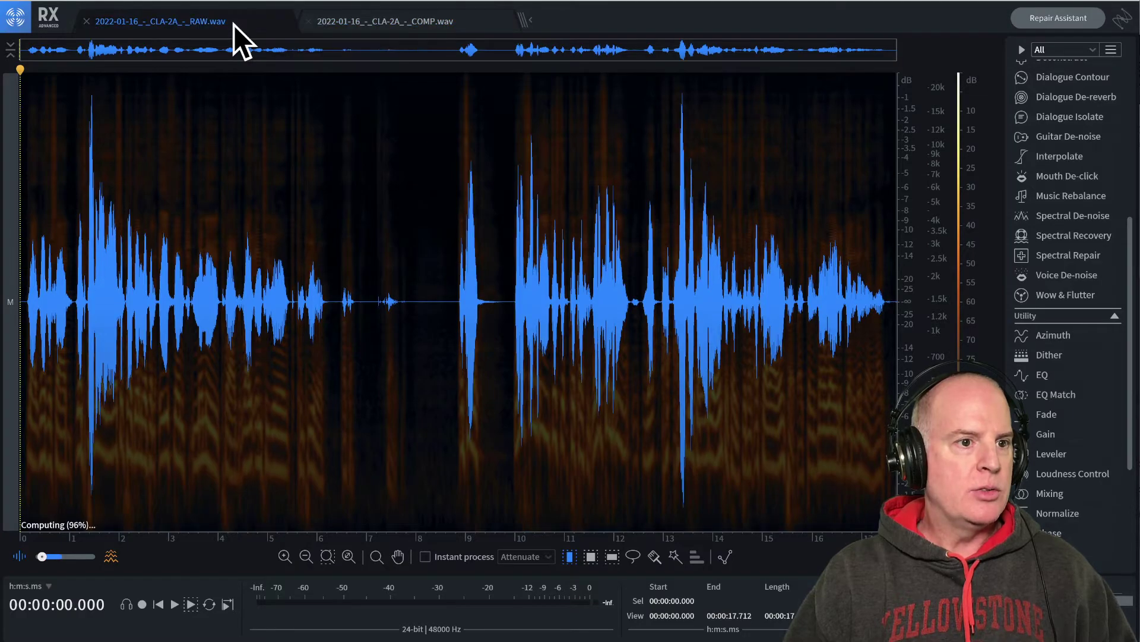
click(366, 23)
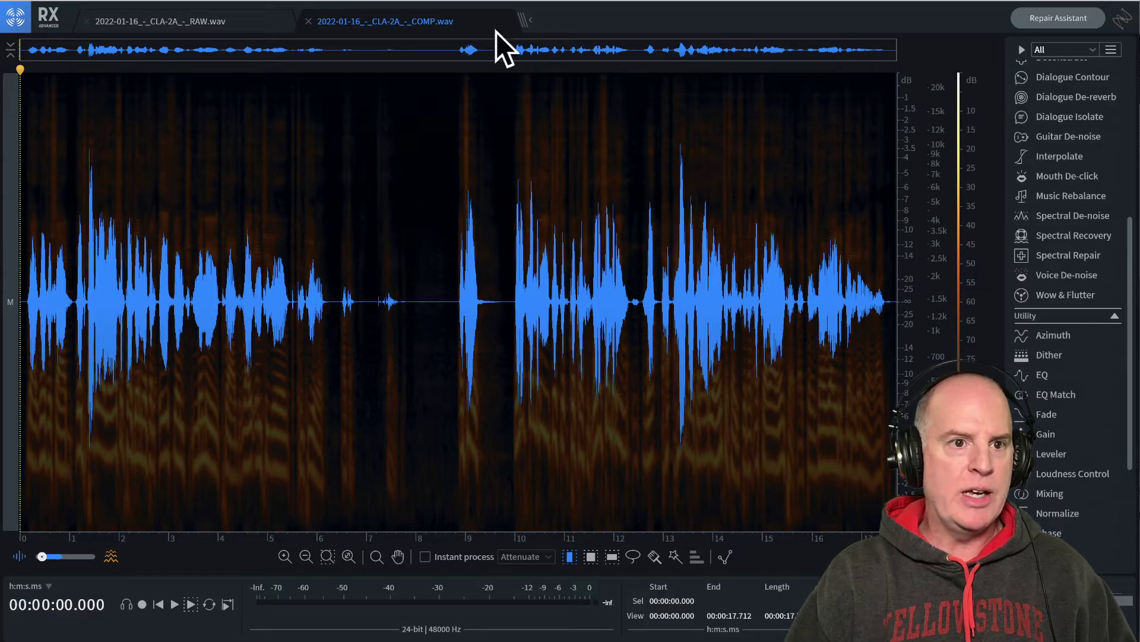
click(214, 23)
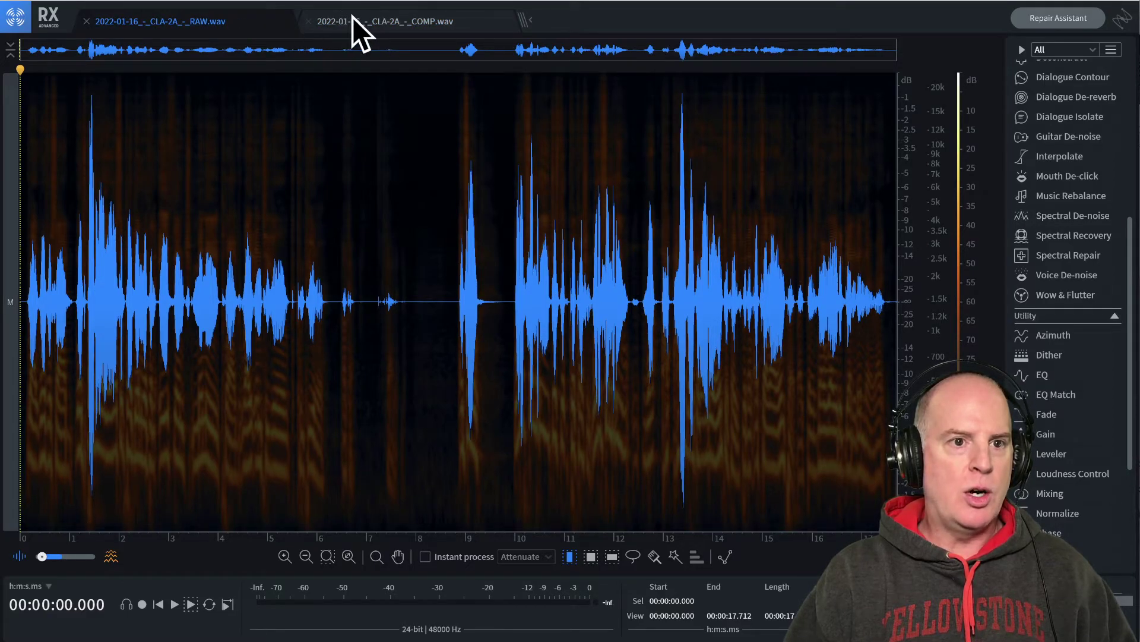
click(387, 19)
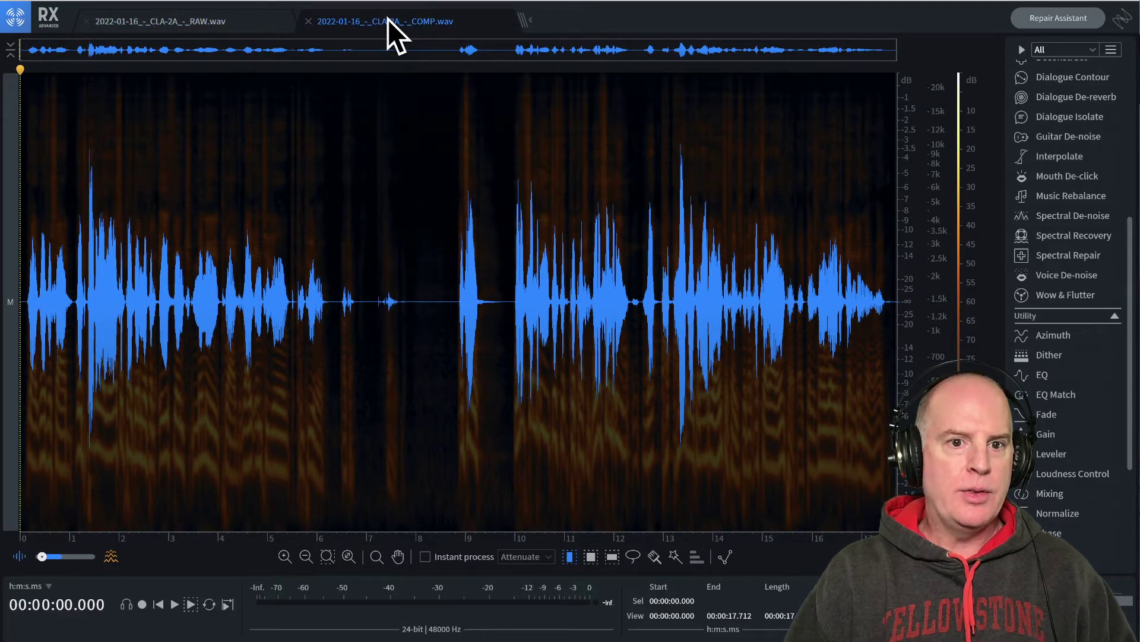
click(241, 23)
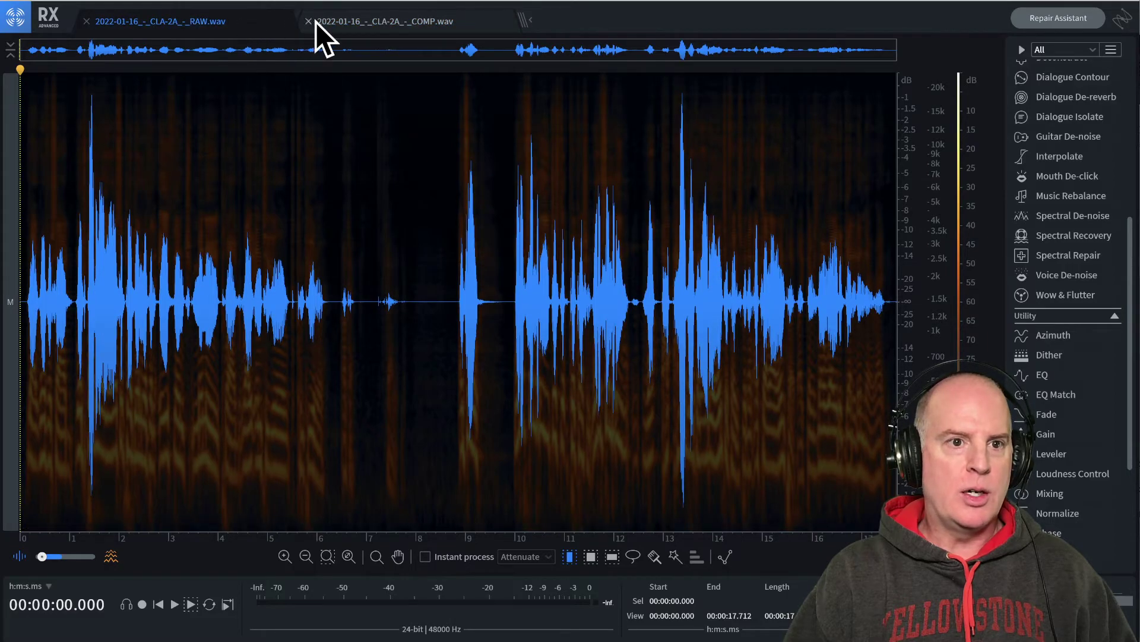
click(370, 20)
click(223, 24)
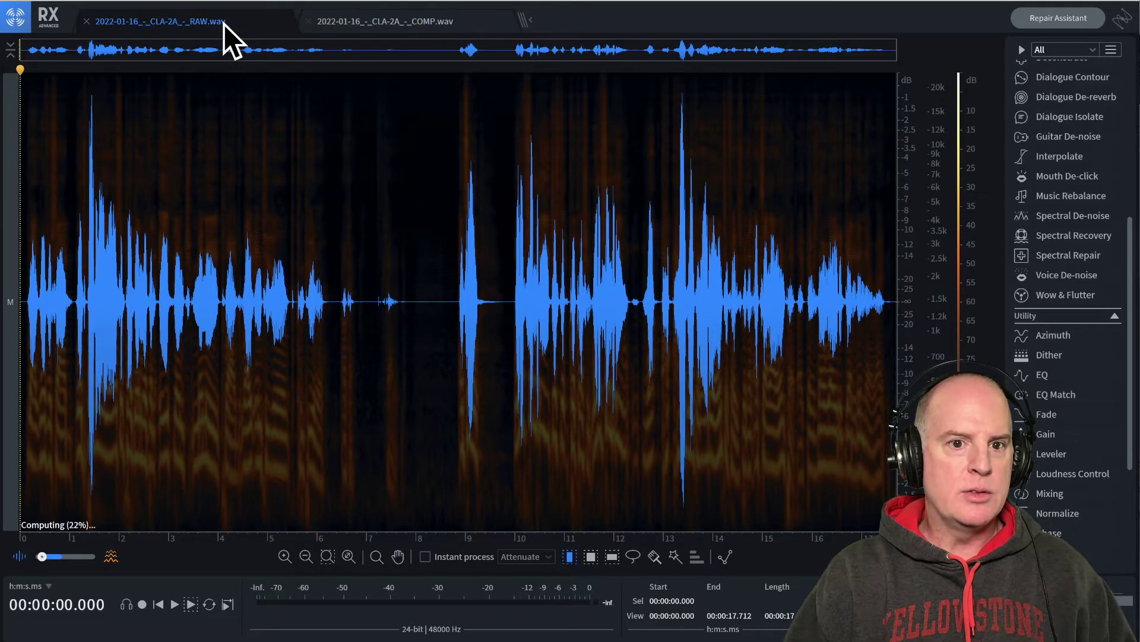
click(380, 22)
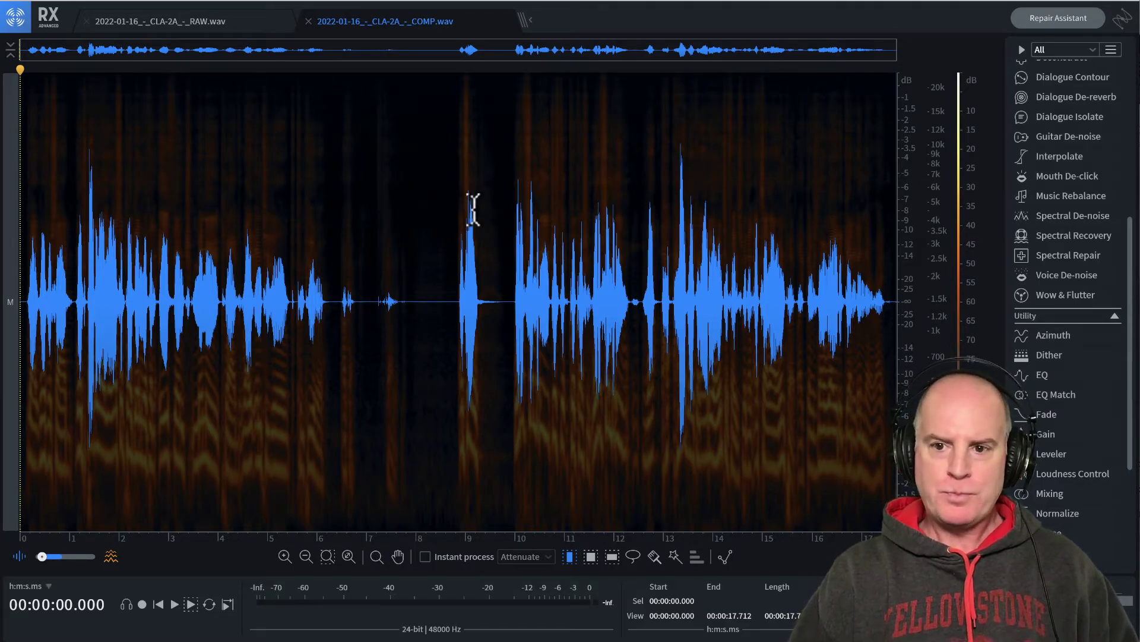
Switch back to REAPER, where the RX-processed vocal and the CLA-2A window appear.
key(super+Tab)
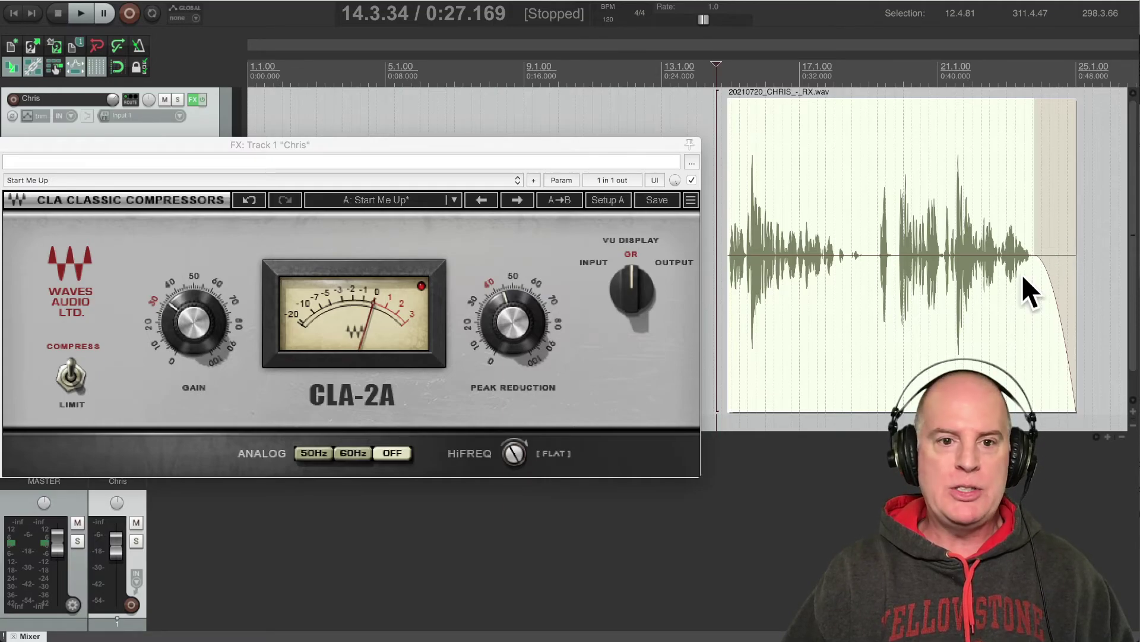
Reveal the FX chain, preview UAD LA-2, LA-2A Gray, Legacy and Silver, then reselect CLA-2A Mono.
drag(195, 146, 437, 112)
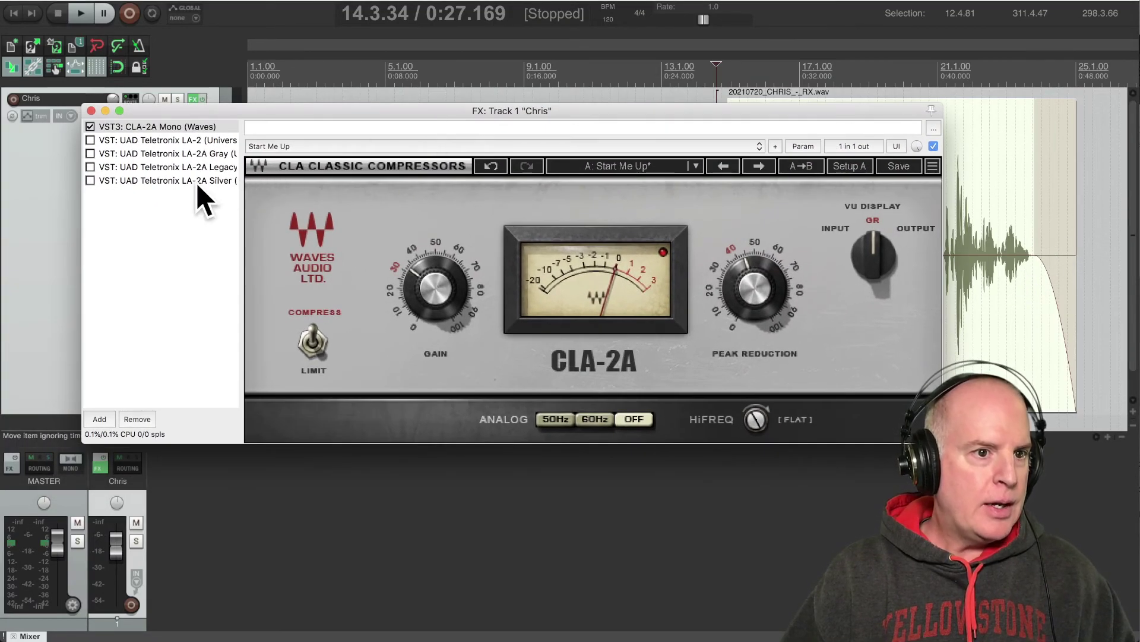
click(155, 139)
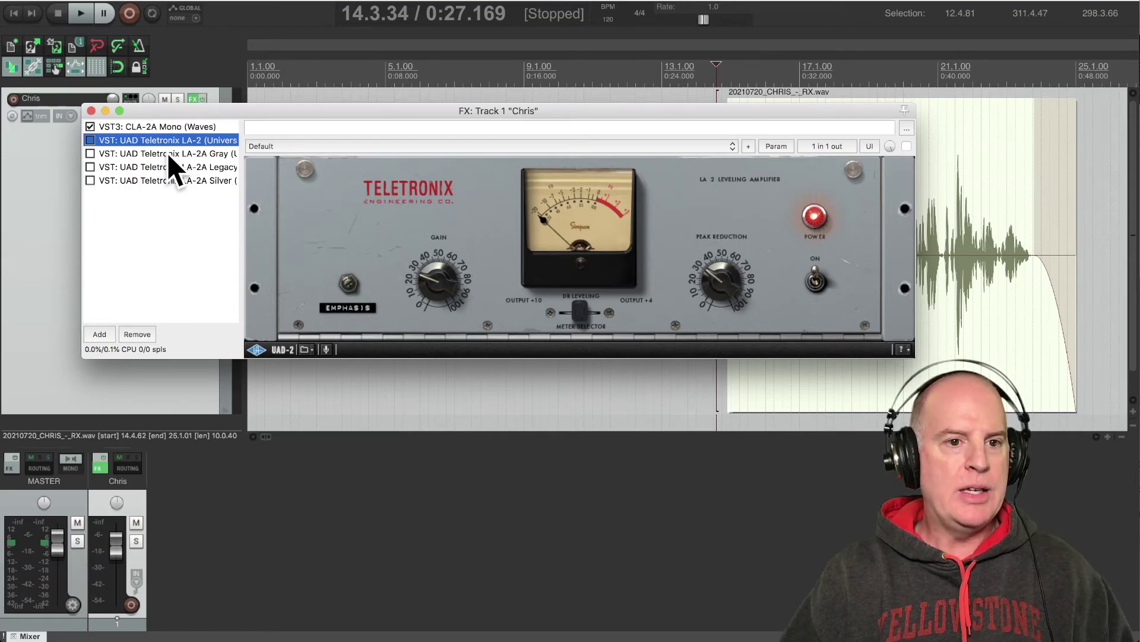
click(241, 277)
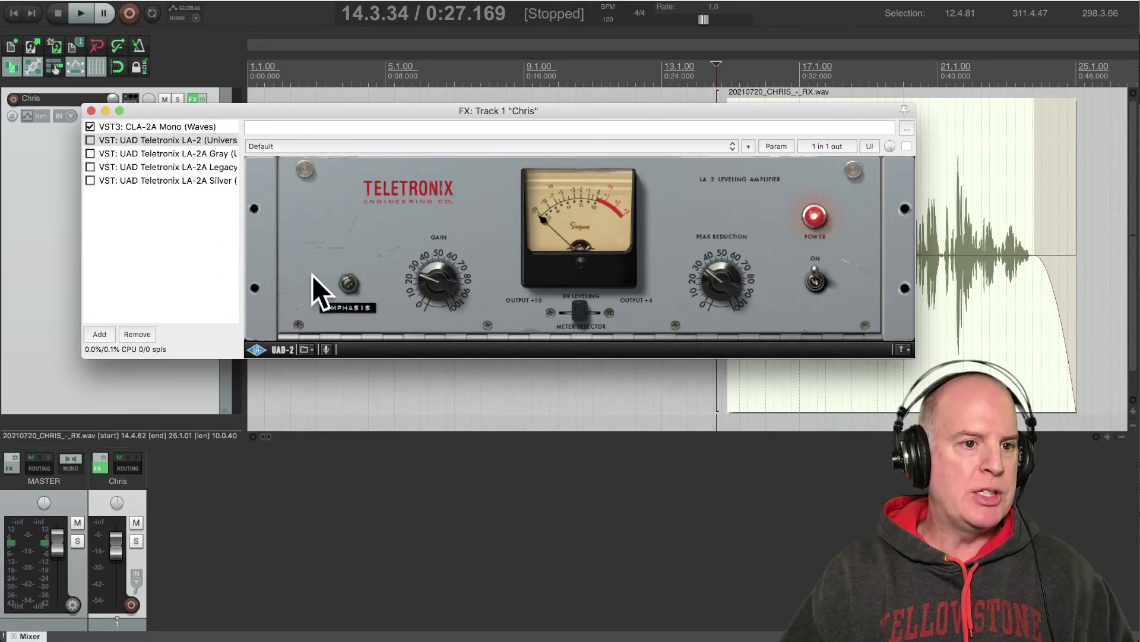
click(179, 154)
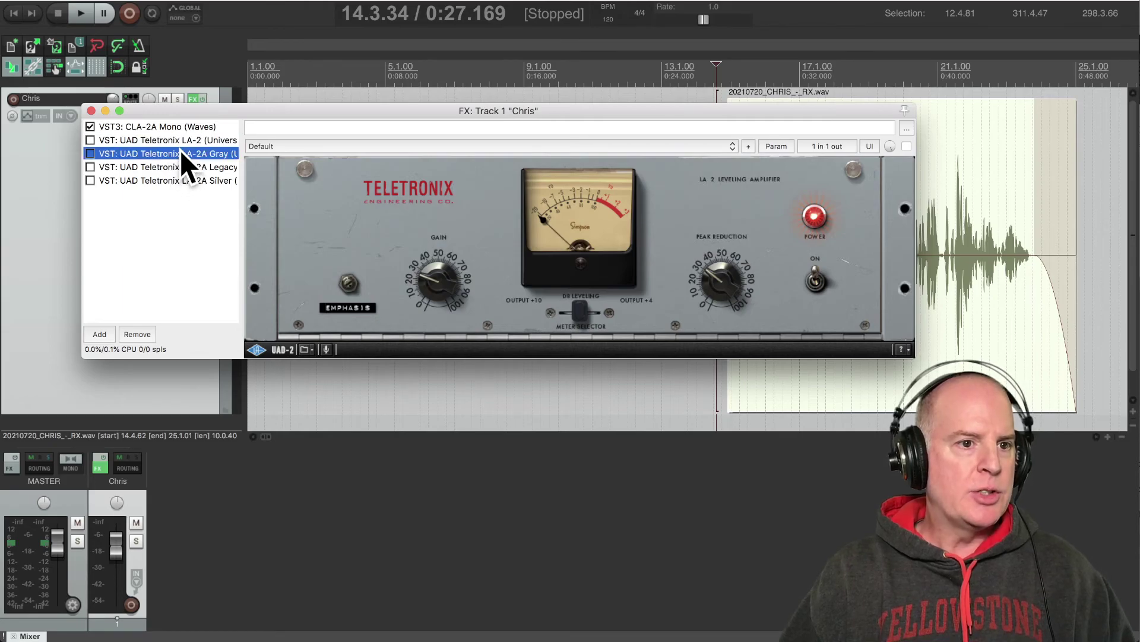
click(187, 166)
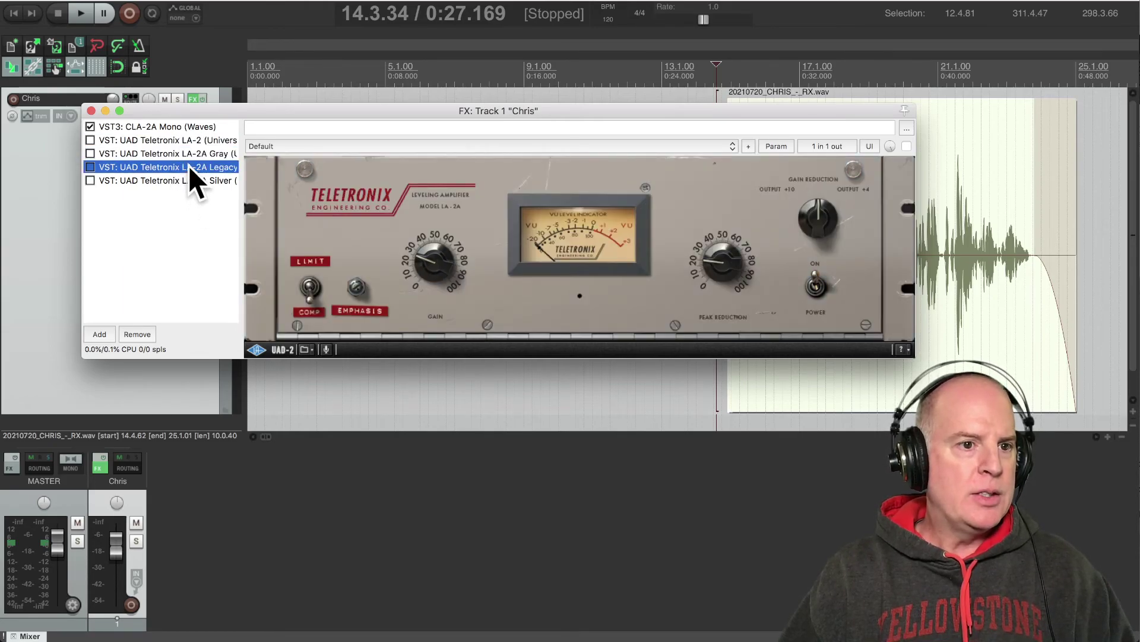
click(188, 179)
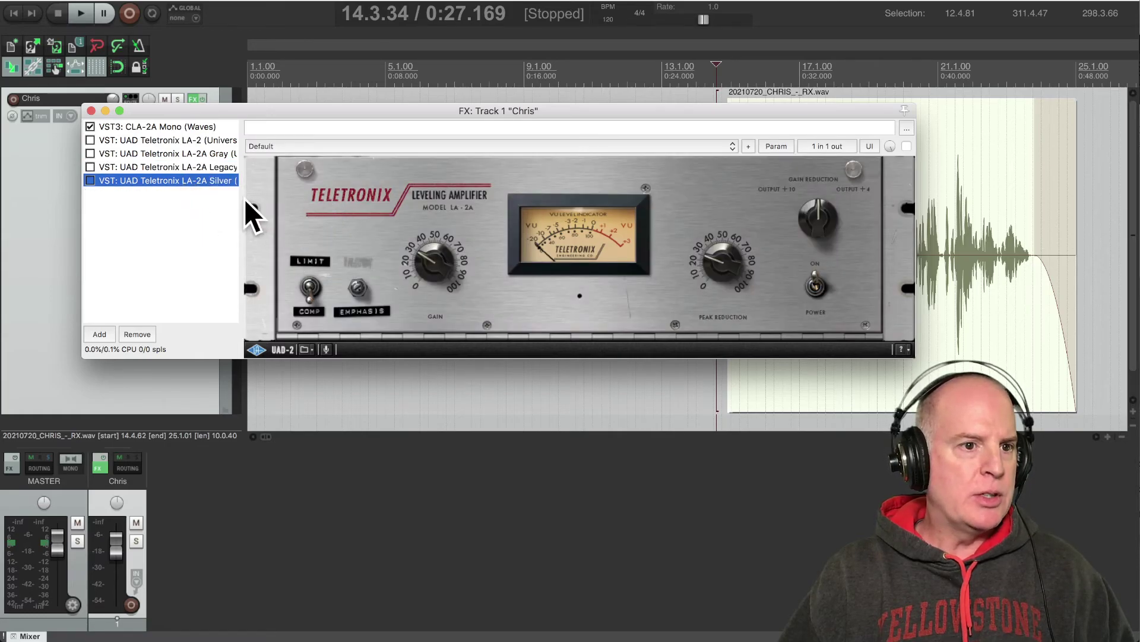
click(176, 141)
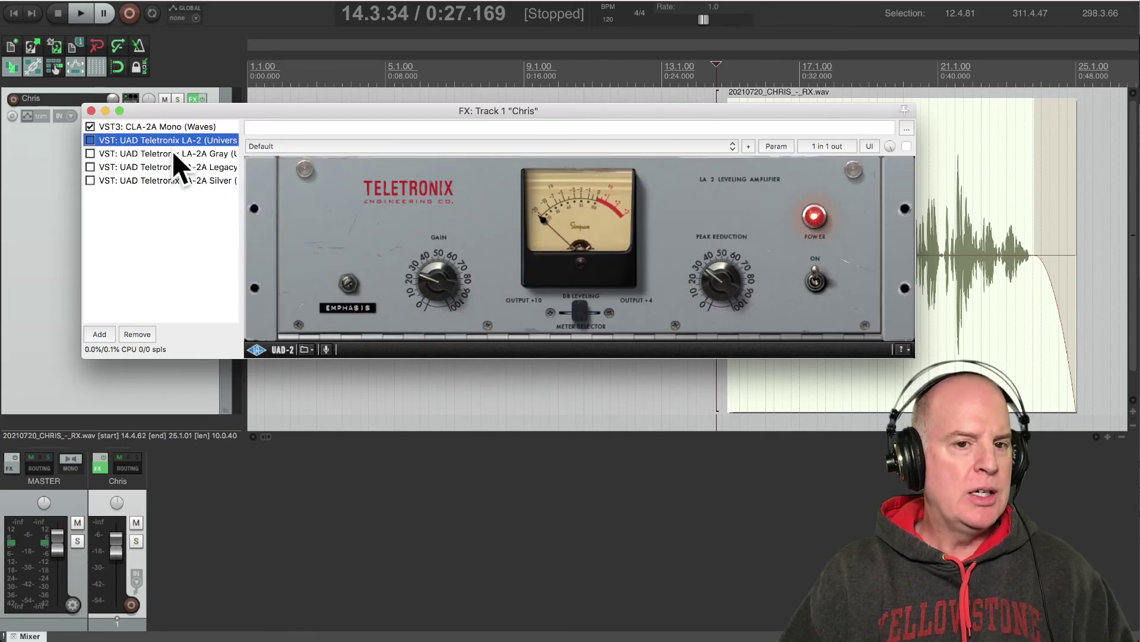
click(196, 127)
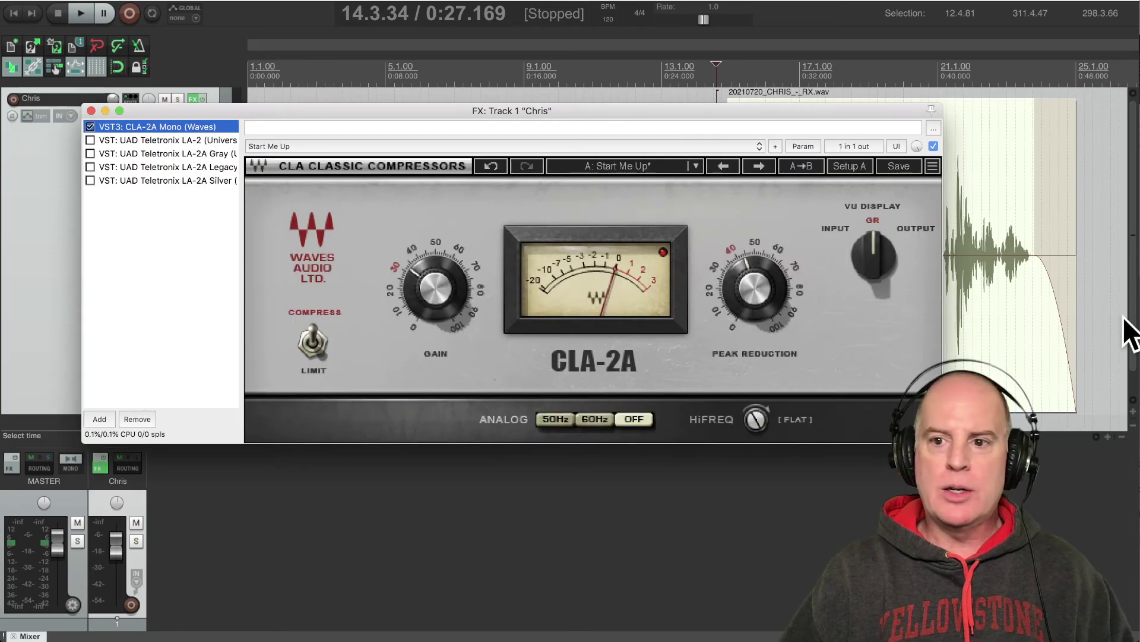
Cycle through the app switcher back to REAPER, taking focus off the CLA-2A FX window.
key(super+Tab)
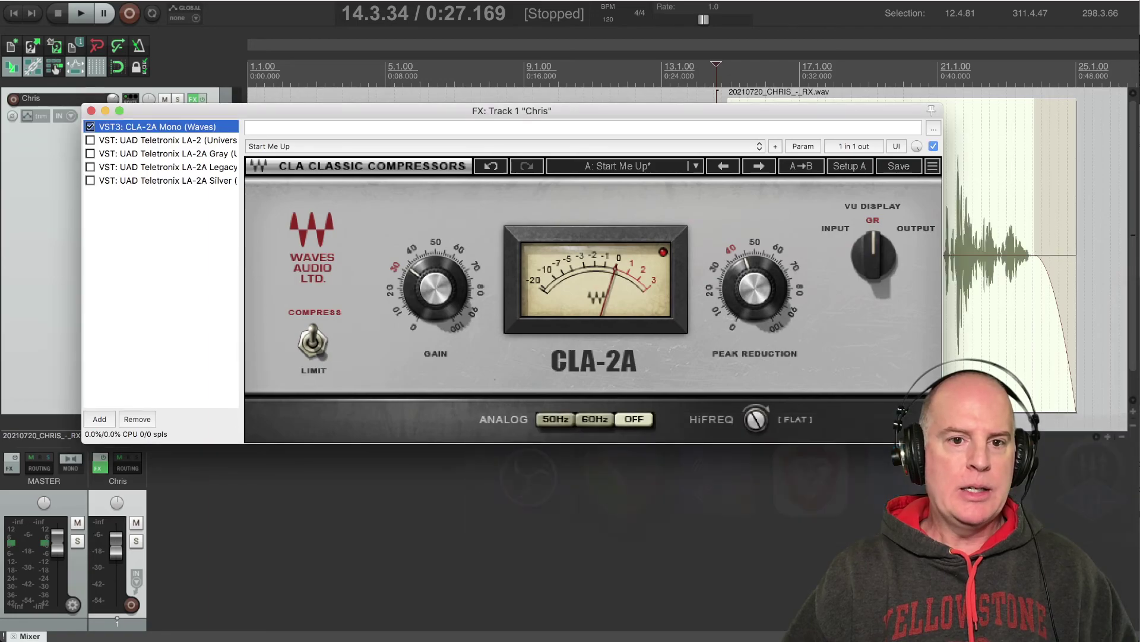
key(super+Tab)
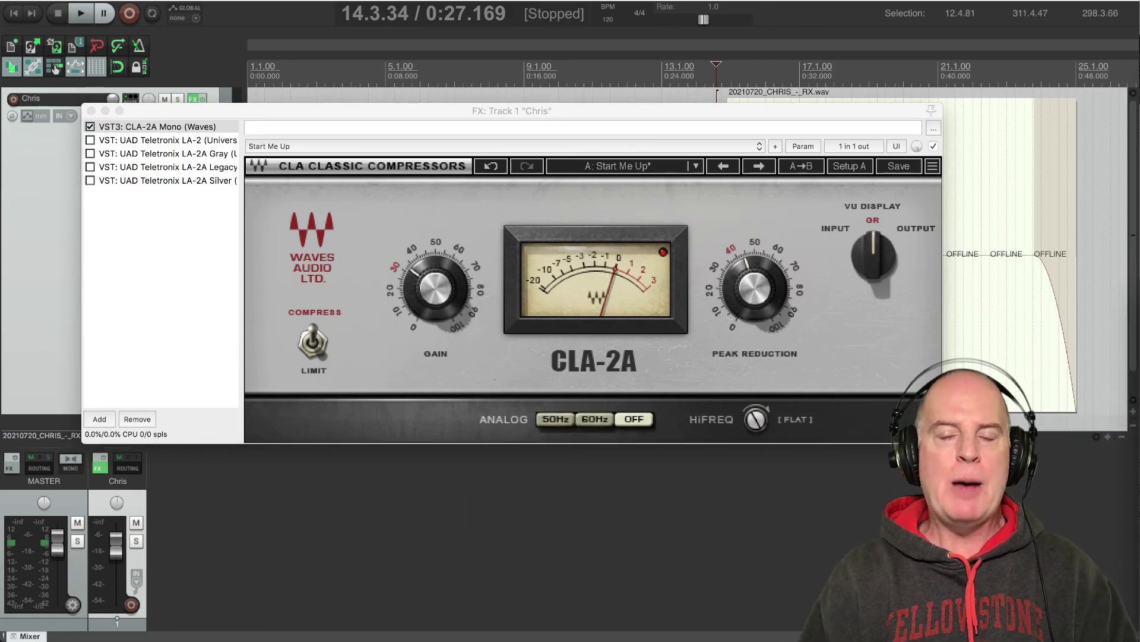